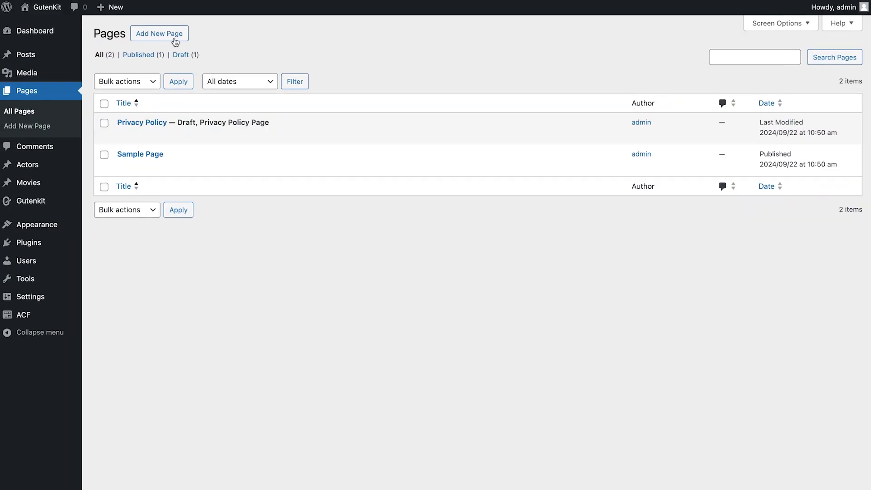
Create a page titled 'Query Builder' and start a blank Query Builder block in the Archive: Movie template
click(176, 42)
text(Query Builder)
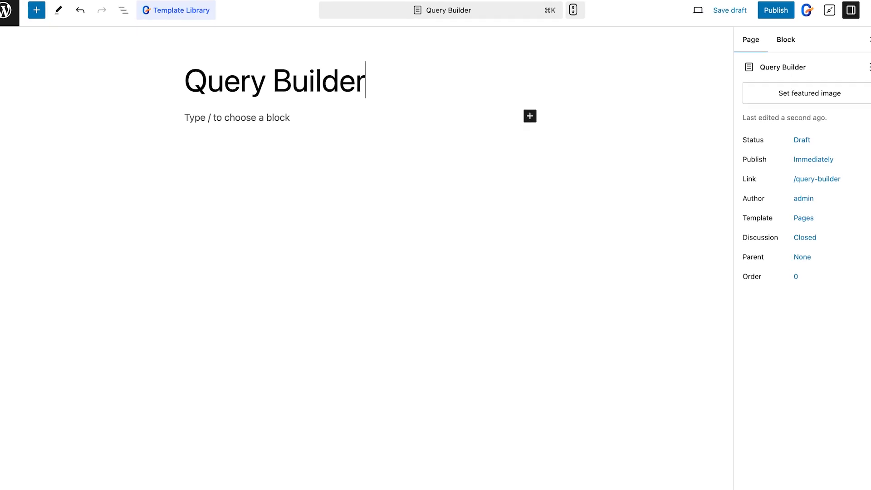
click(530, 116)
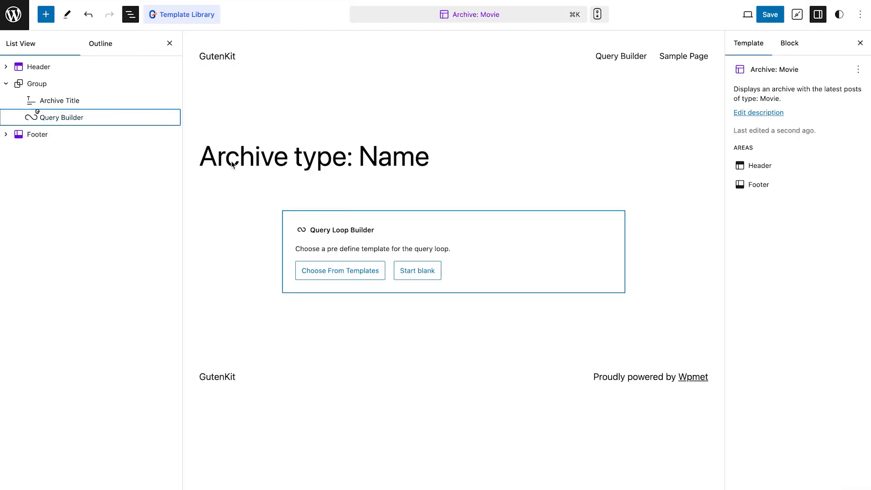
click(66, 117)
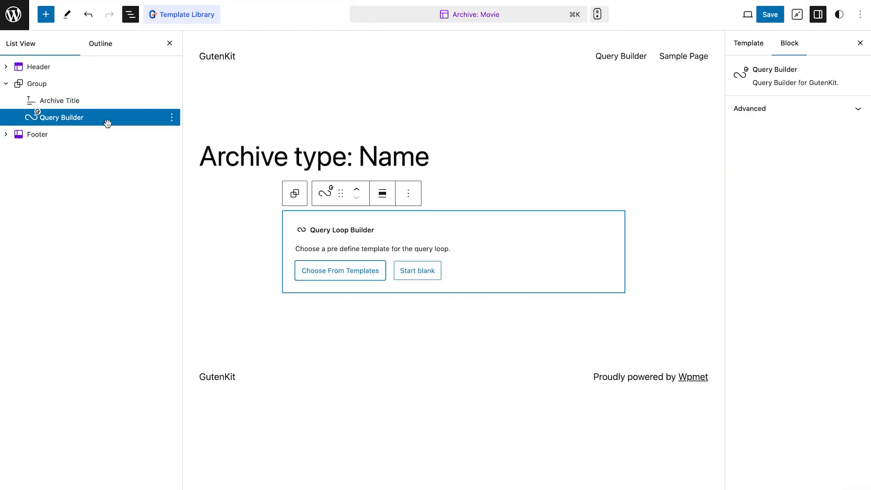
click(416, 271)
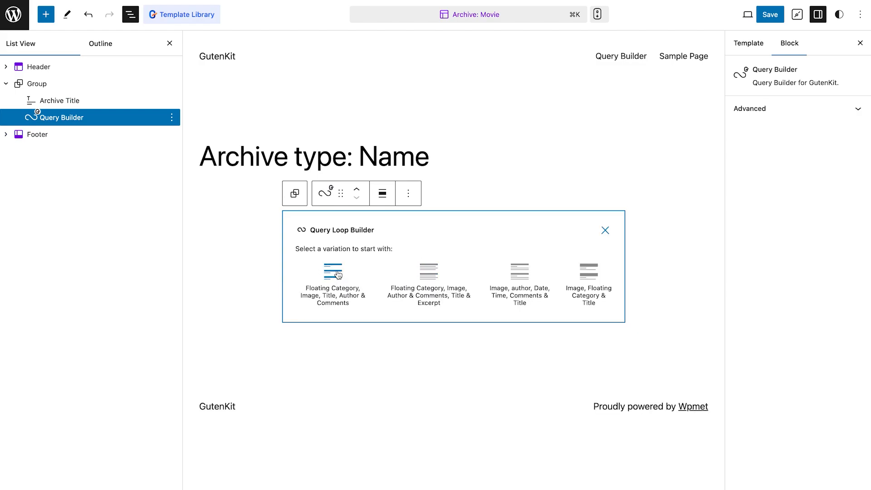
Apply the 'Floating Category, Image, Title, Author & Comments' variation and scroll through the movie grid
click(361, 273)
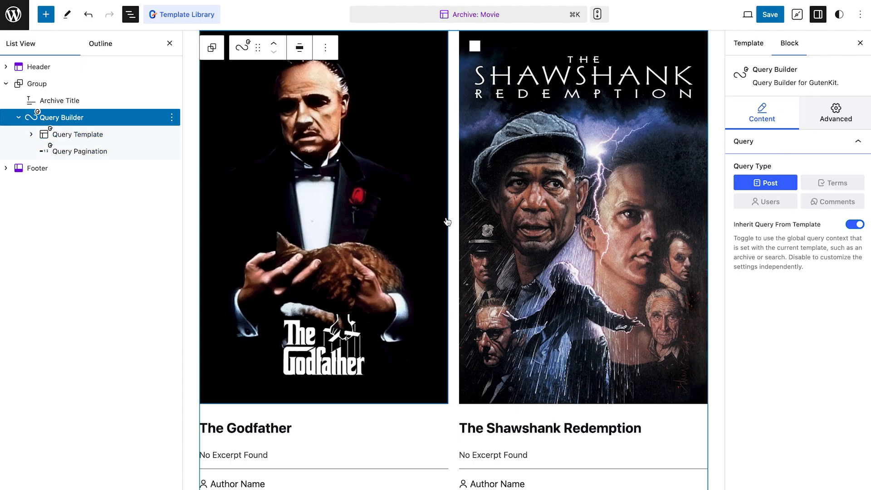
scroll(448, 222, down, 14)
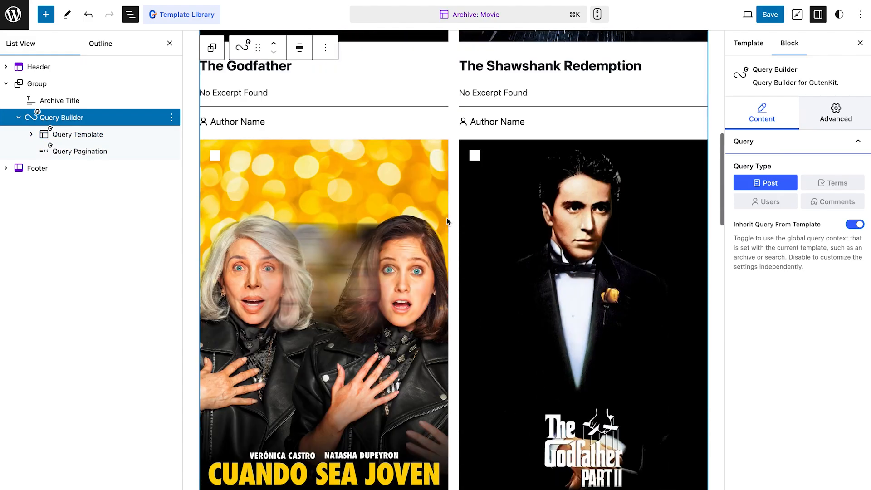
scroll(447, 221, down, 20)
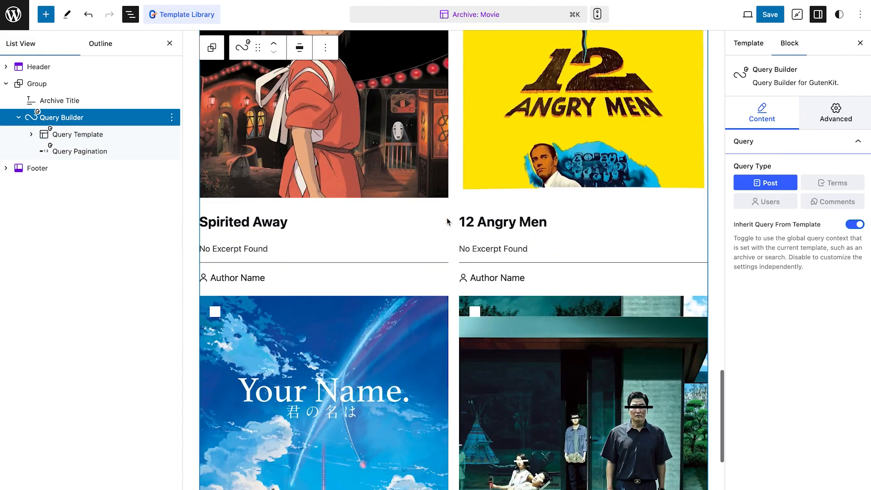
scroll(447, 222, down, 10)
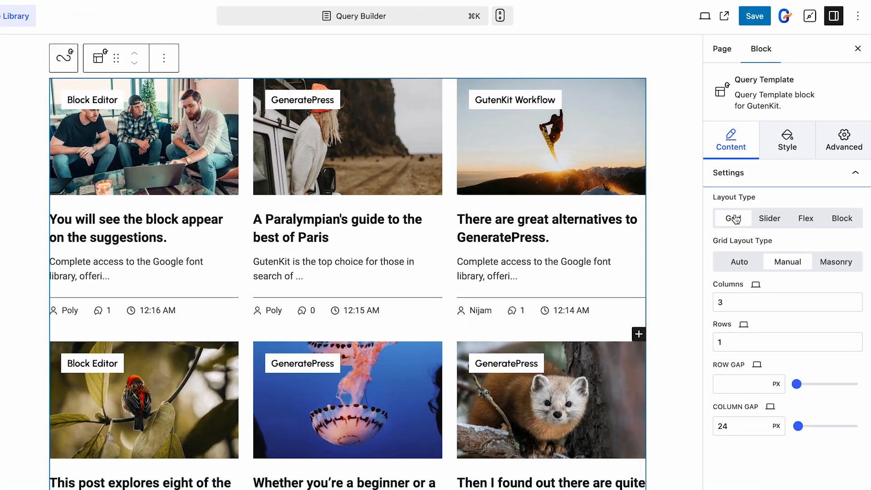
Preview the posts as a Slider, advancing it twice, then as Flex and Block layouts
click(767, 219)
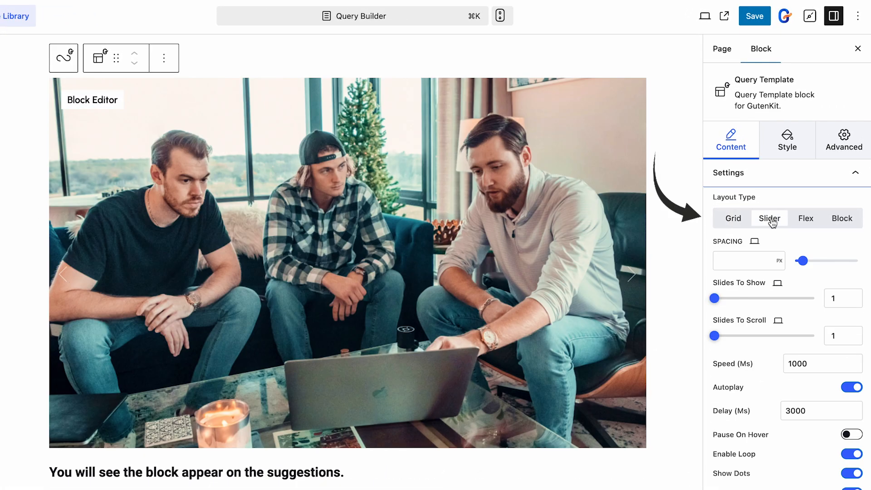
click(633, 275)
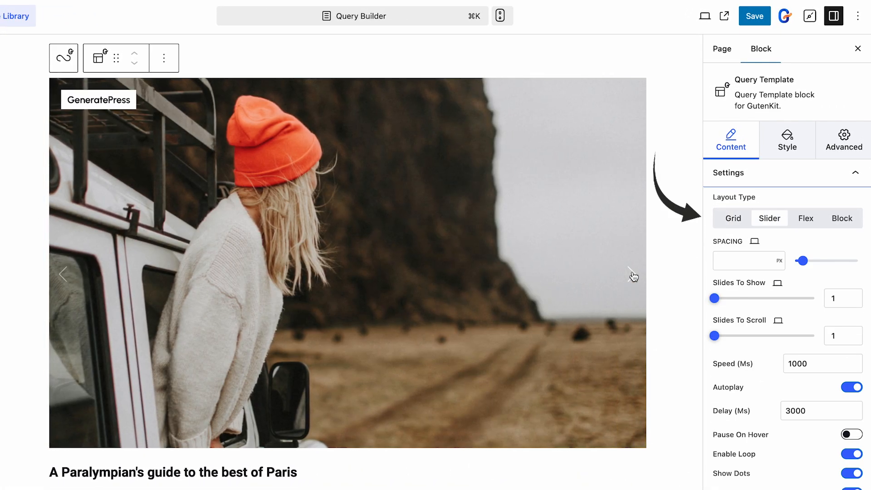
click(634, 275)
click(806, 219)
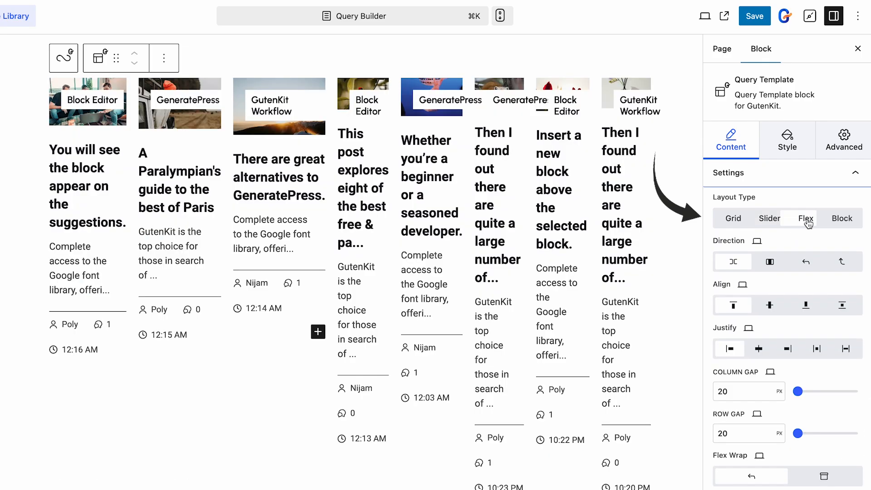
click(849, 219)
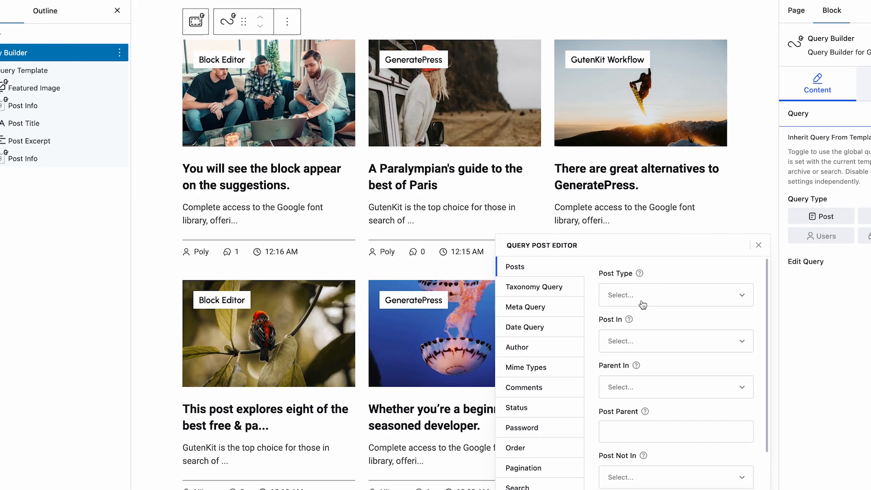
Set Post Type to Post, then include the first post via Post In and remove it
click(494, 186)
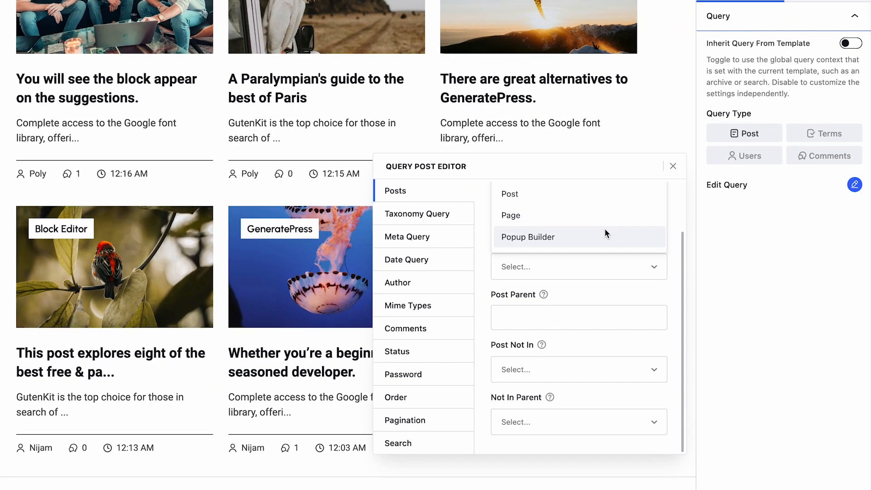
click(609, 196)
click(580, 221)
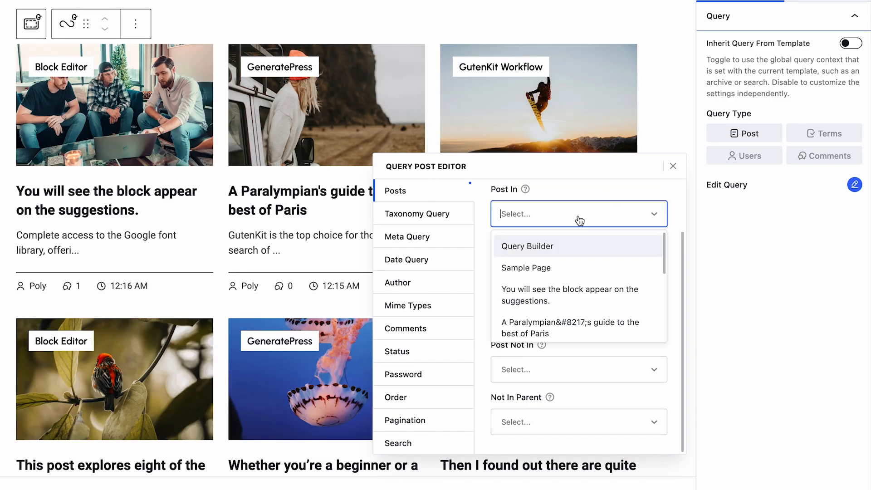
scroll(647, 260, down, 5)
scroll(646, 260, up, 5)
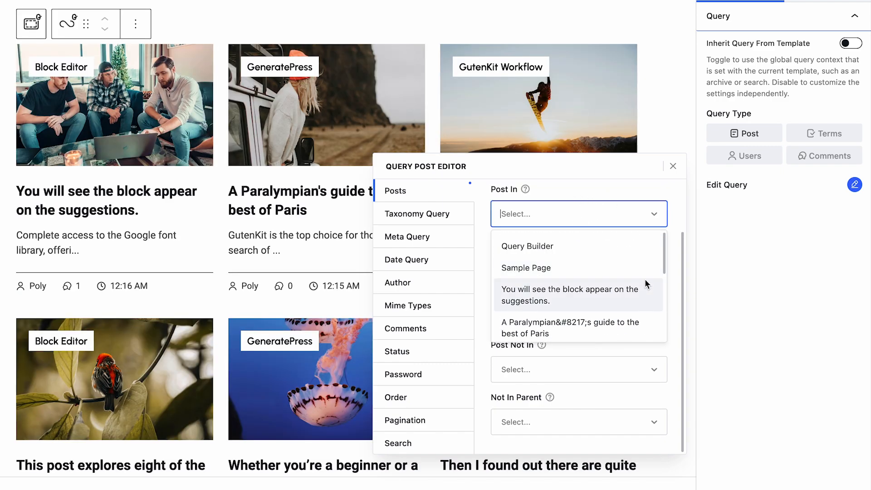
click(623, 291)
click(641, 222)
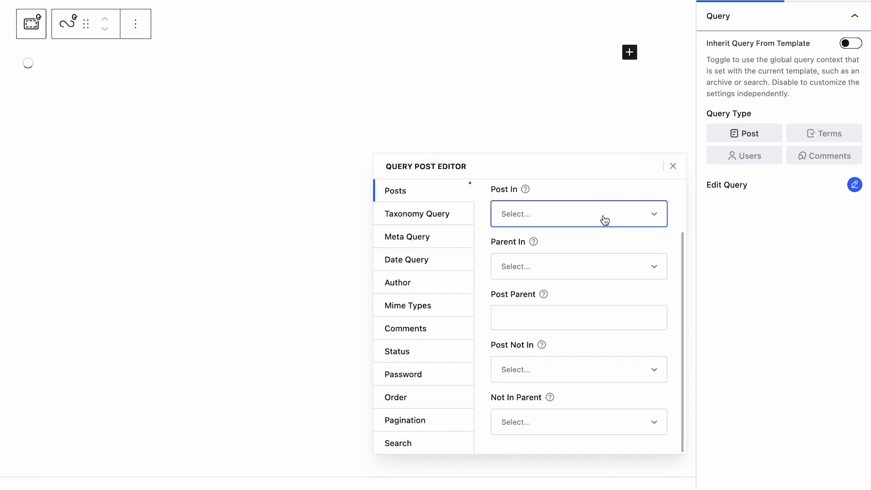
Set Query Builder as Parent In, remove it again, and inspect the post parent setting
click(586, 267)
click(569, 303)
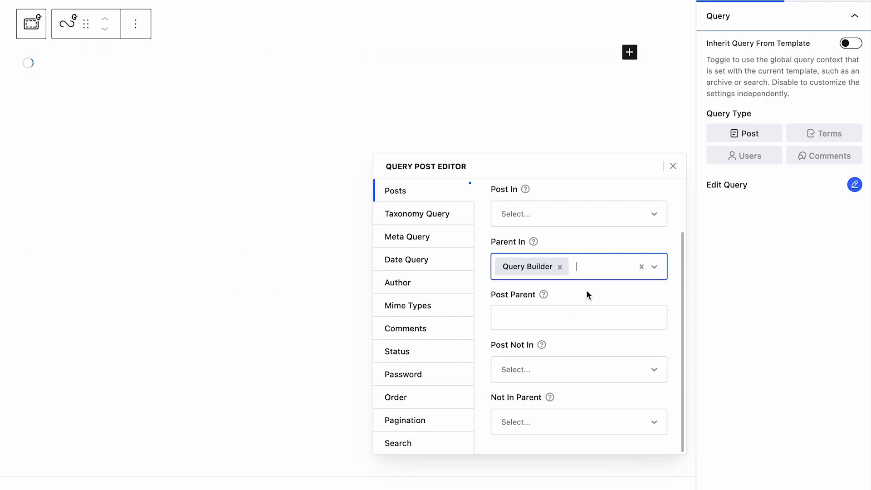
click(560, 267)
click(574, 318)
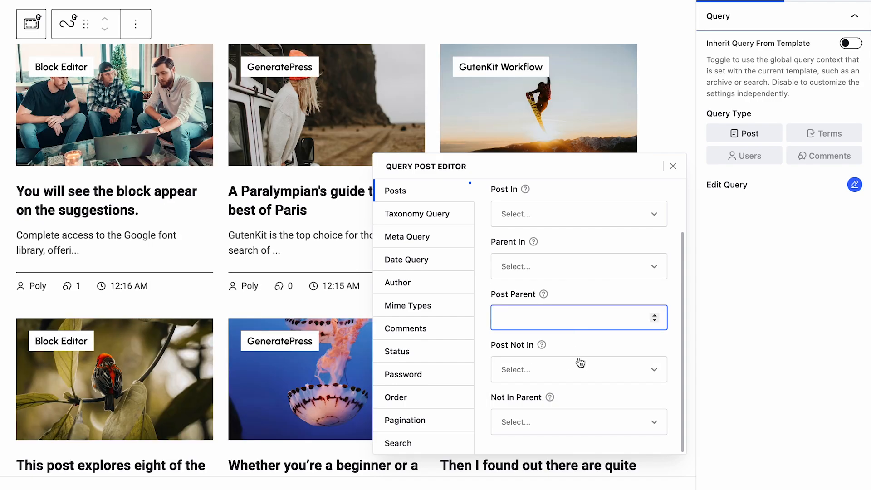
Exclude a later post via Post Not In, clear it, and review the Not In Parent options
click(581, 365)
scroll(584, 418, down, 3)
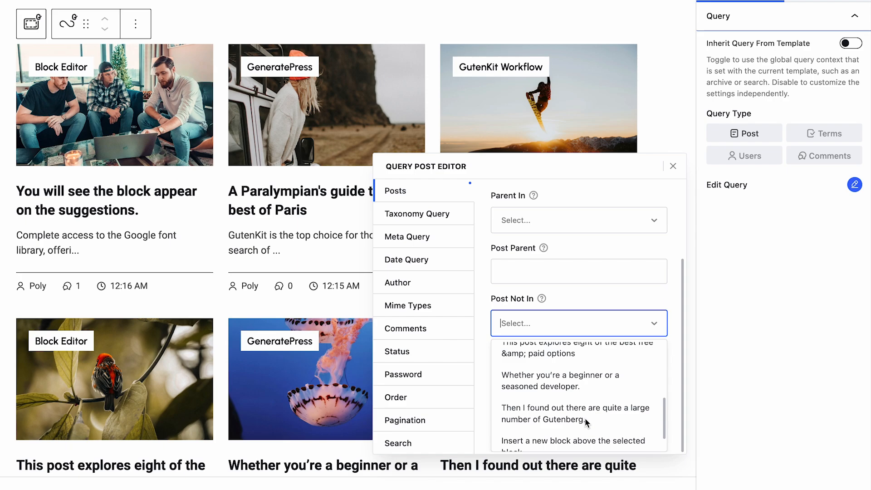
click(585, 417)
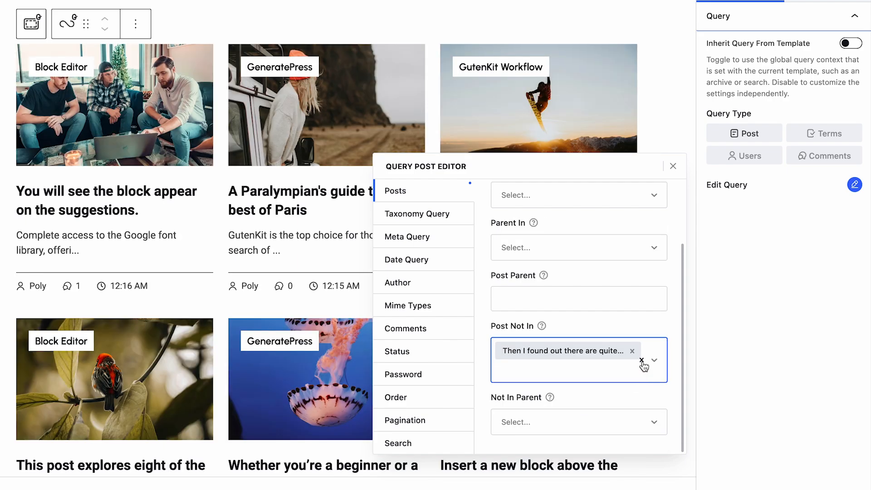
click(642, 362)
click(613, 418)
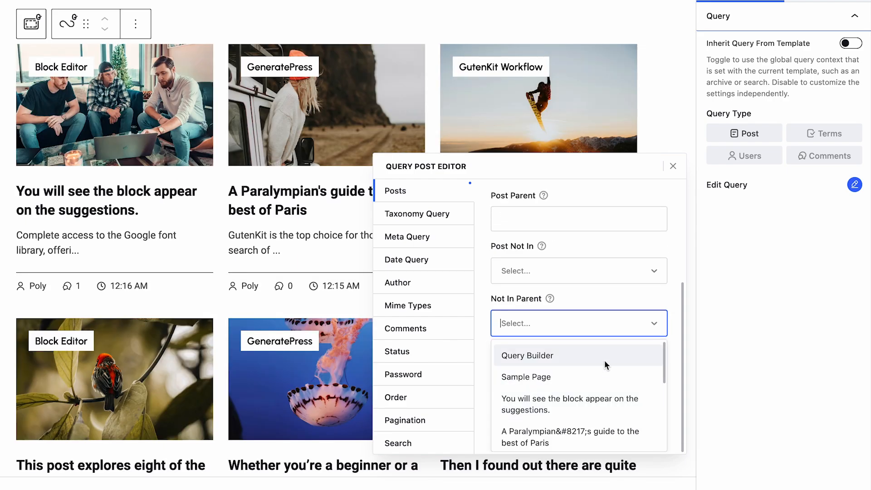
scroll(604, 359, down, 3)
scroll(603, 358, up, 3)
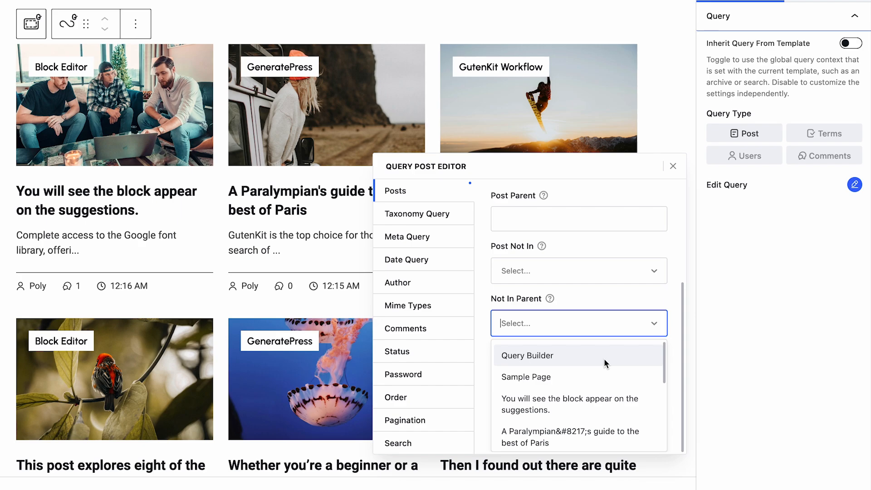
click(467, 209)
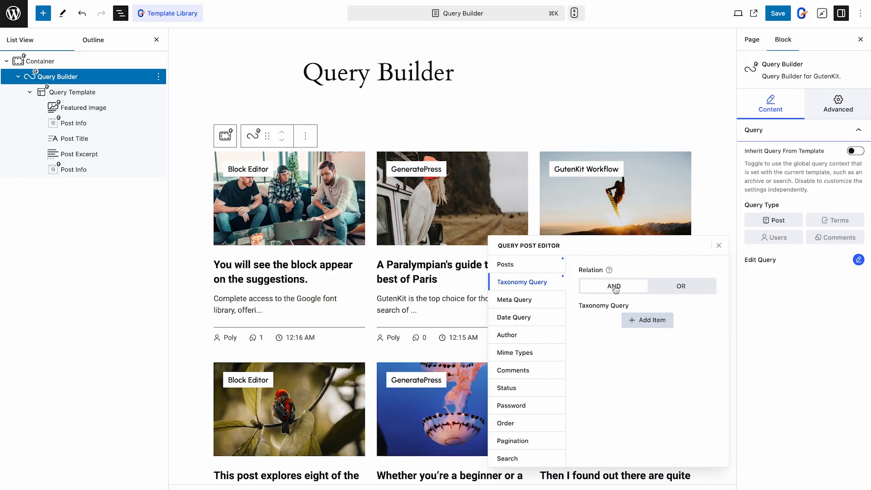
Toggle the taxonomy relation between AND and OR, leaving it on AND
click(616, 290)
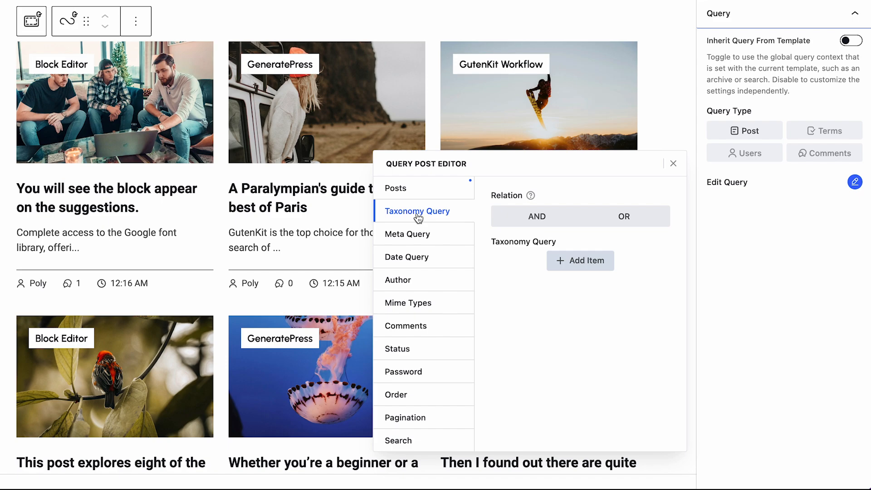
click(543, 216)
click(630, 219)
click(543, 220)
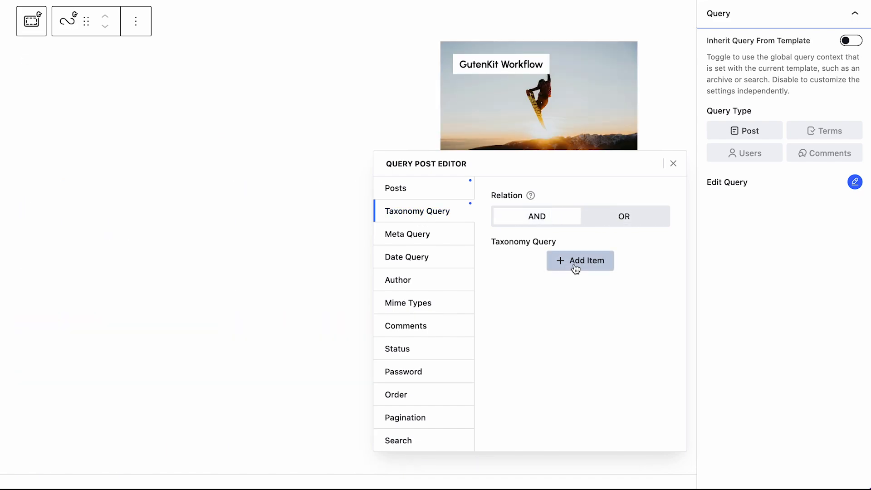
Add a taxonomy rule including children: Categories taxonomy, Block Editor term, IN operator
click(575, 266)
click(575, 268)
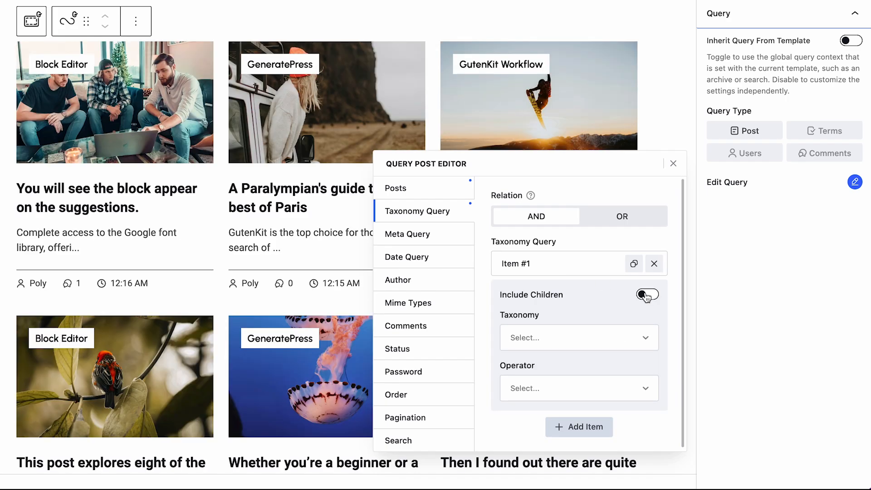
click(648, 295)
click(593, 339)
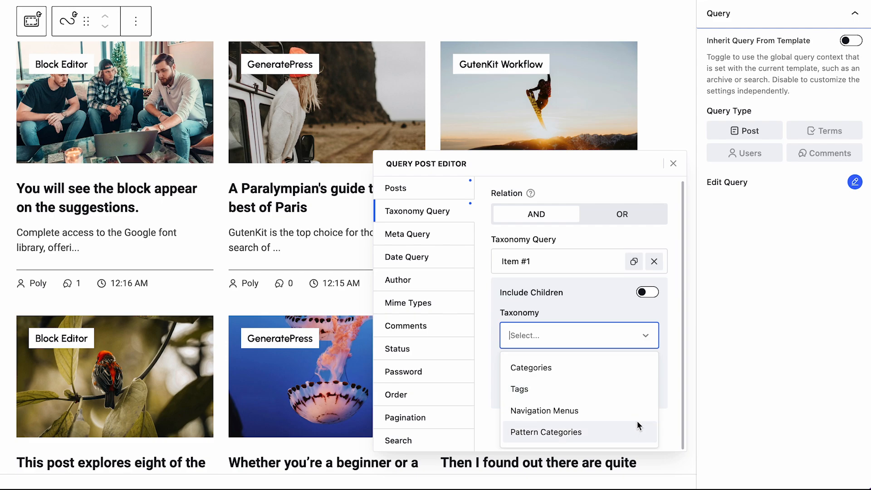
click(602, 367)
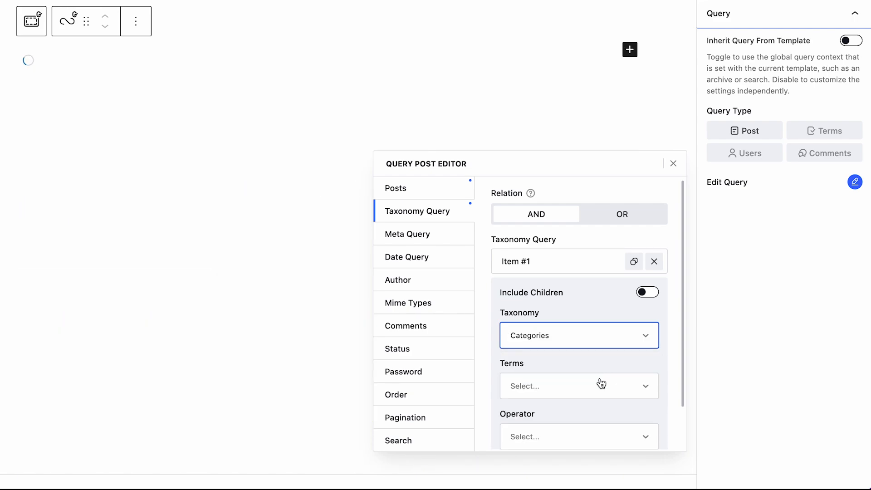
click(602, 385)
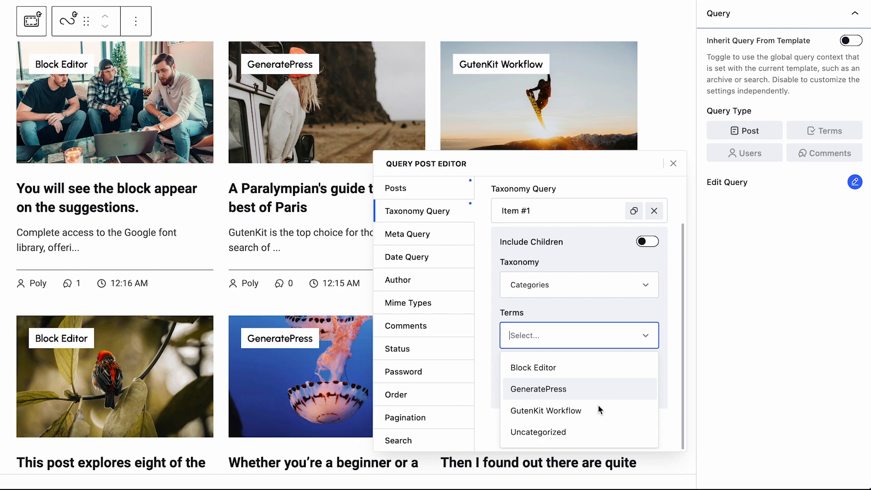
click(601, 409)
click(582, 385)
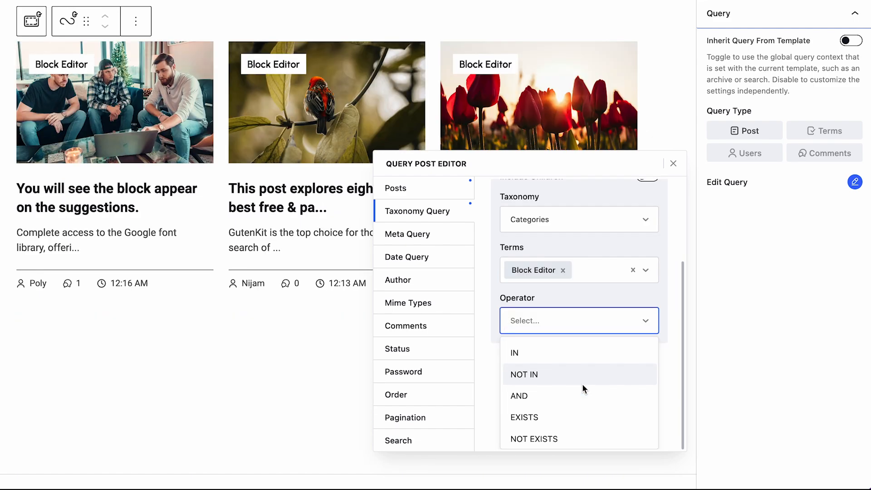
click(565, 357)
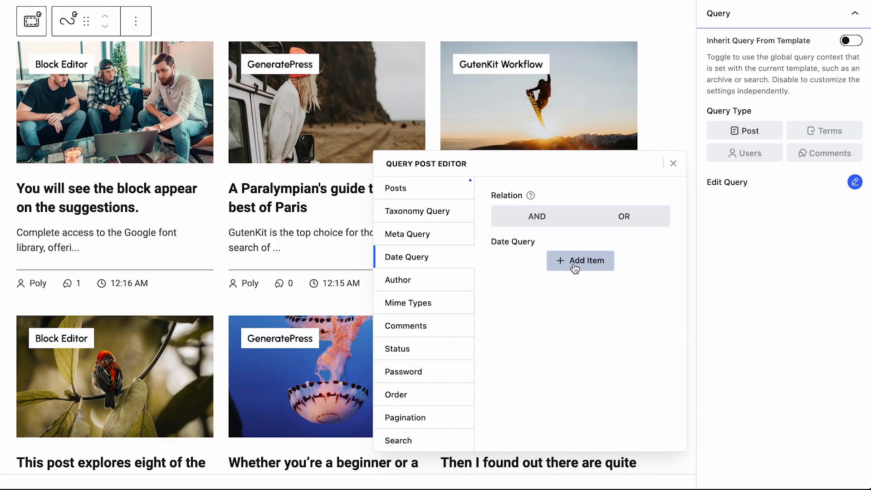
Add a date condition with Year 2024, Month 9 and Week 2
click(577, 262)
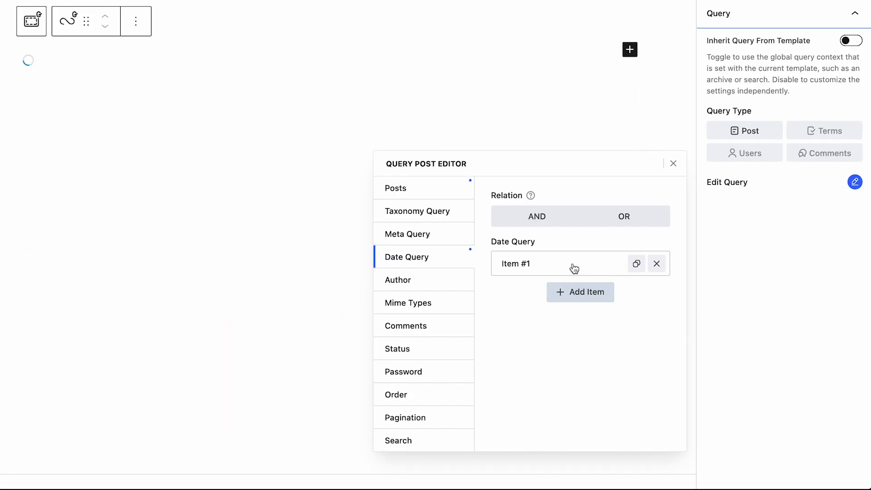
click(560, 263)
click(557, 248)
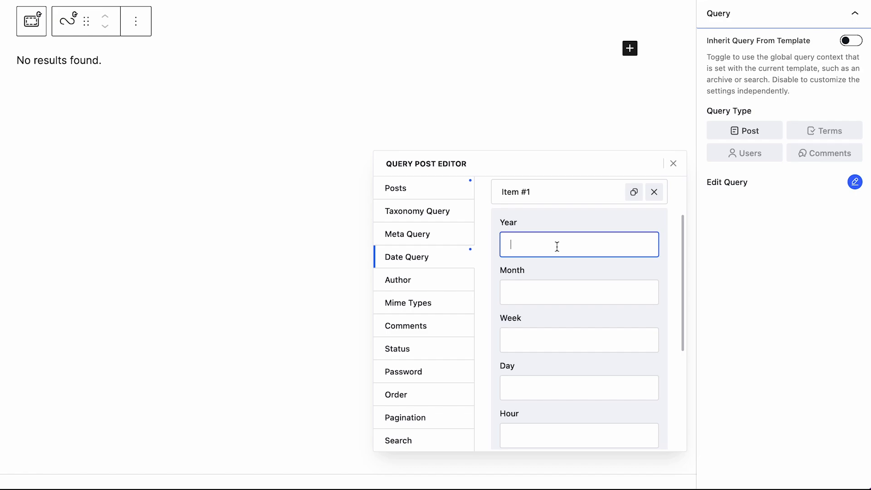
text(2024)
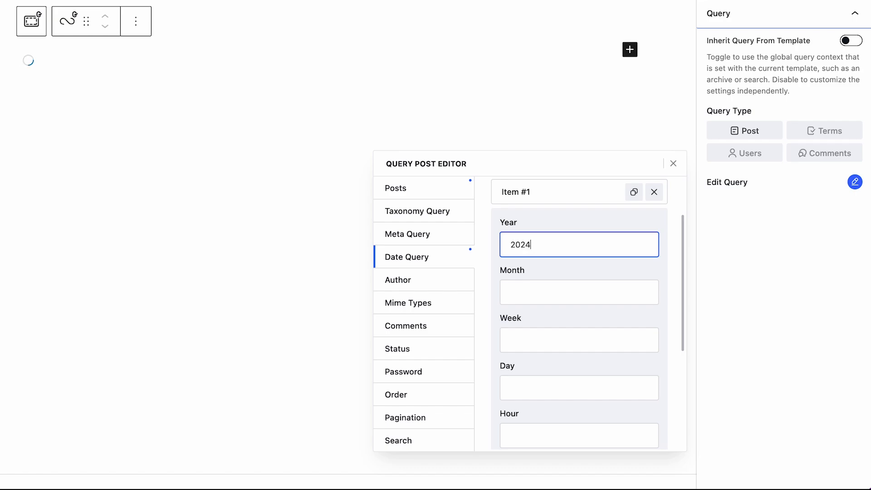
click(530, 294)
text(9)
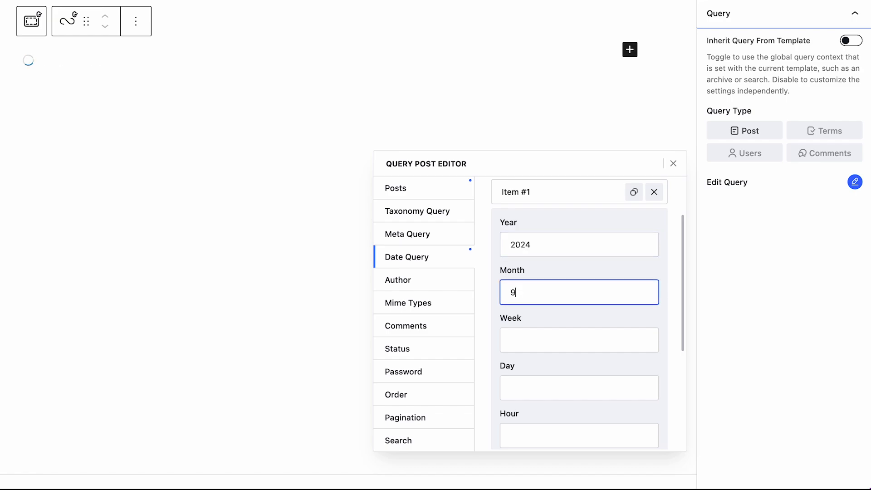
click(555, 334)
text(2)
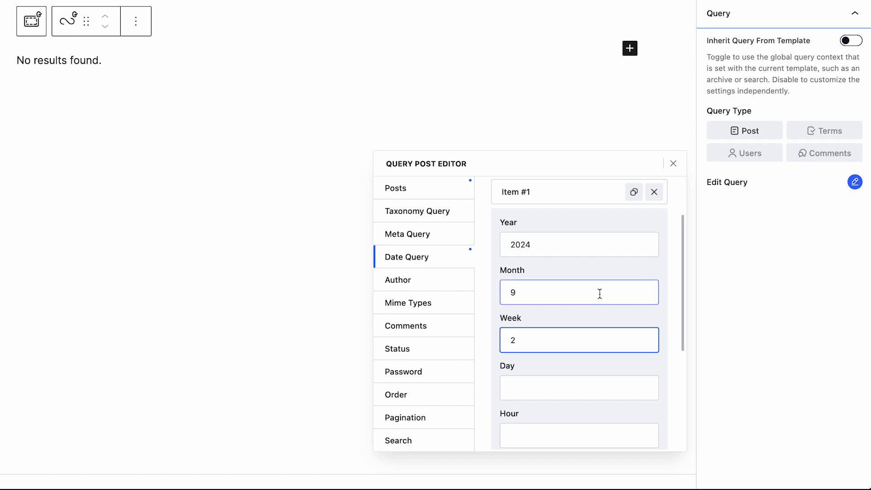
Review the empty grid and remove the date condition
scroll(628, 311, up, 2)
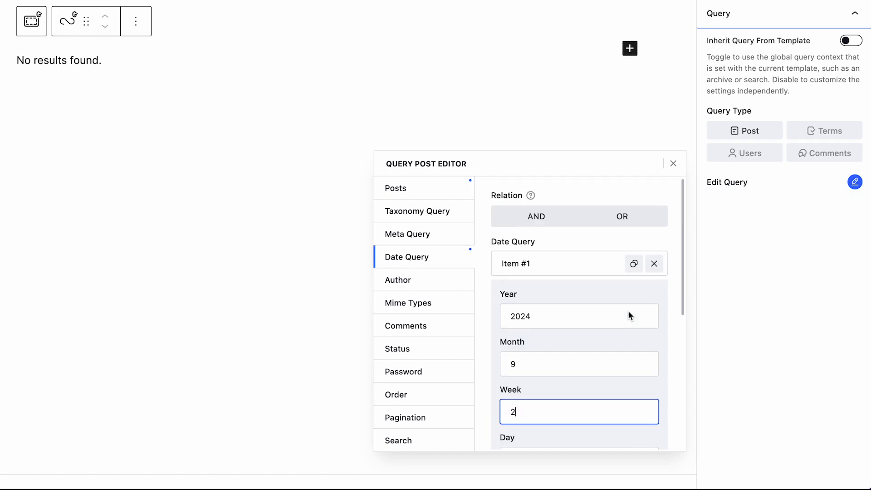
scroll(629, 311, down, 5)
scroll(628, 311, up, 5)
scroll(628, 314, up, 1)
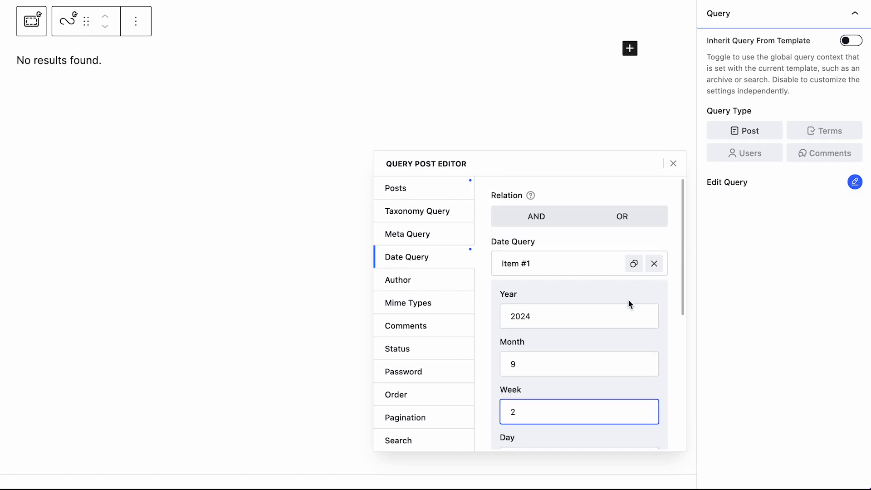
click(654, 262)
Filter the grid to one chosen author and include the same author in Author In
click(398, 279)
click(548, 221)
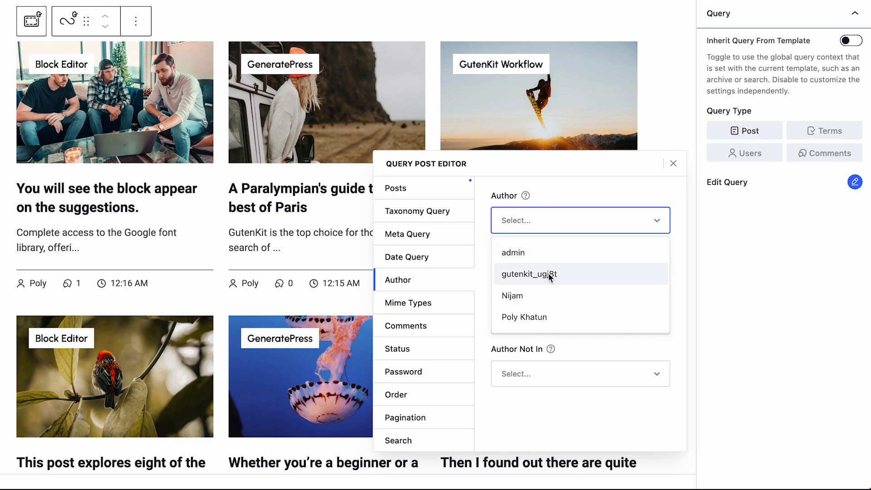
click(561, 299)
click(573, 273)
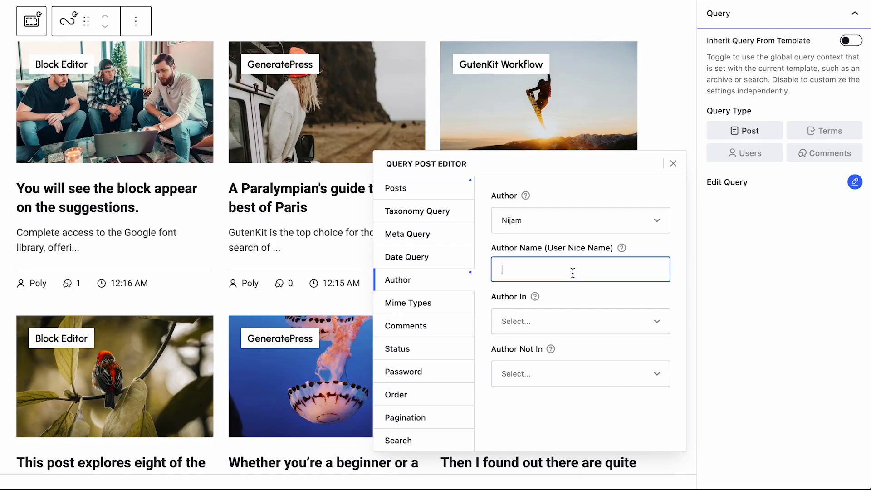
click(589, 333)
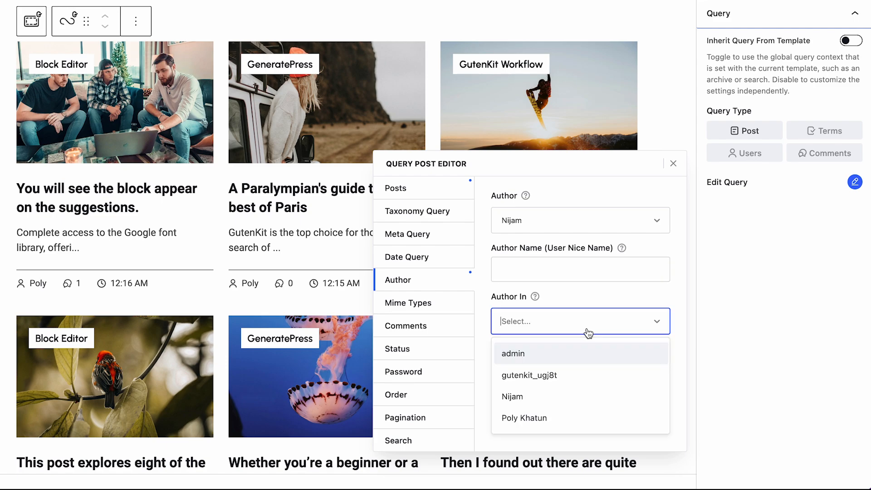
click(598, 396)
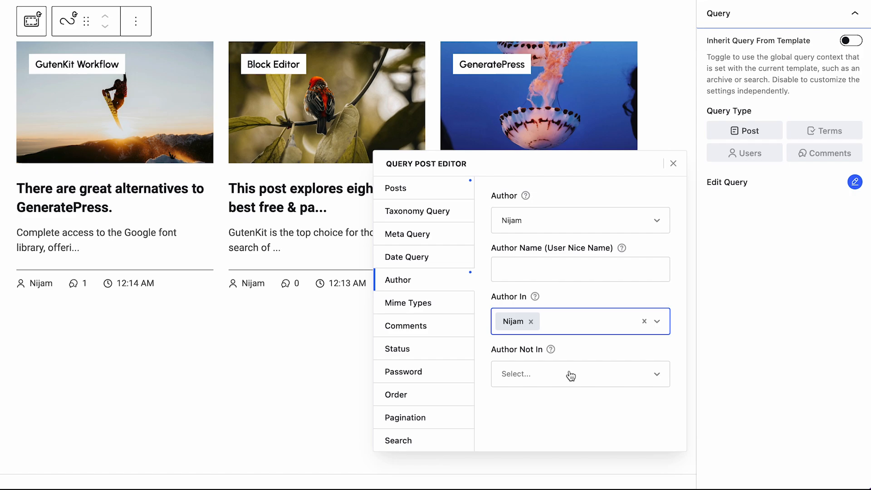
Check the Author Not In list, then add and remove a gif Mime Types filter
click(571, 375)
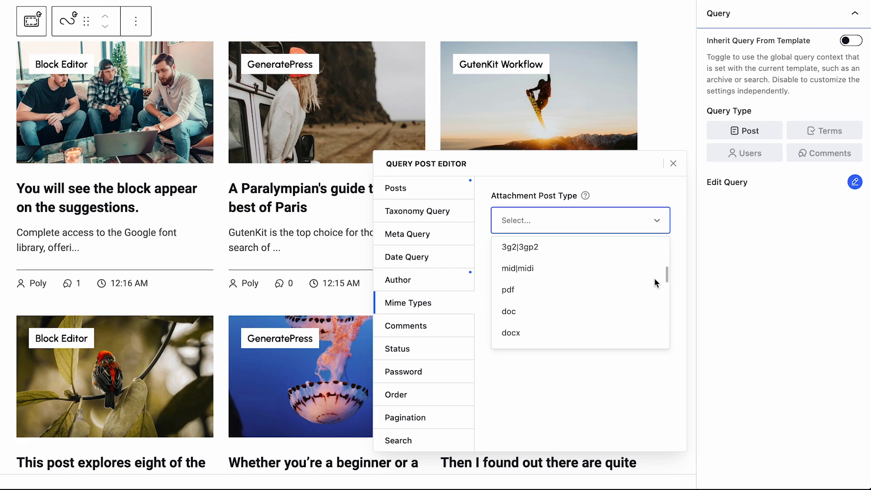
scroll(655, 283, down, 5)
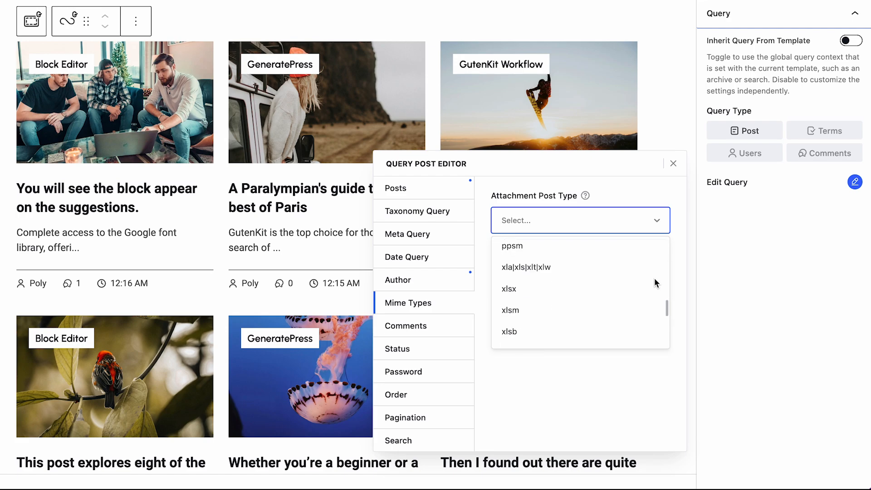
scroll(655, 278, up, 5)
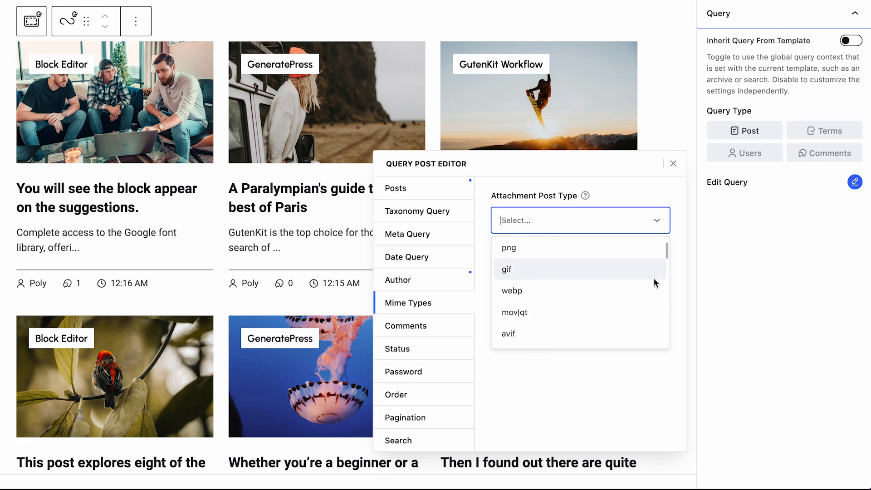
click(617, 268)
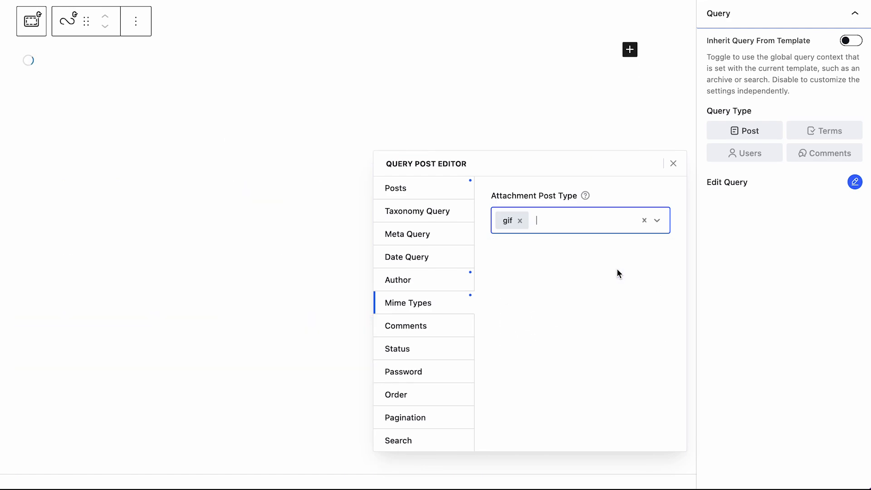
click(520, 221)
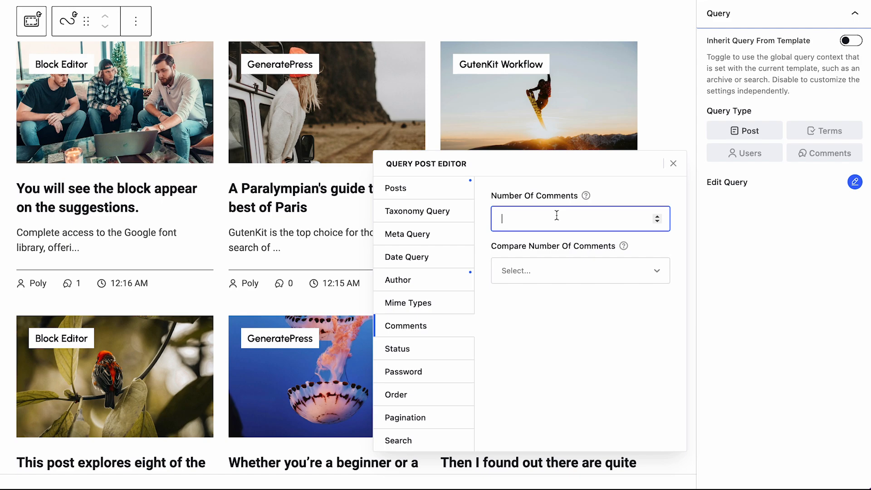
Filter by Number Of Comments == 1, then change the count to 0
text(1)
click(557, 272)
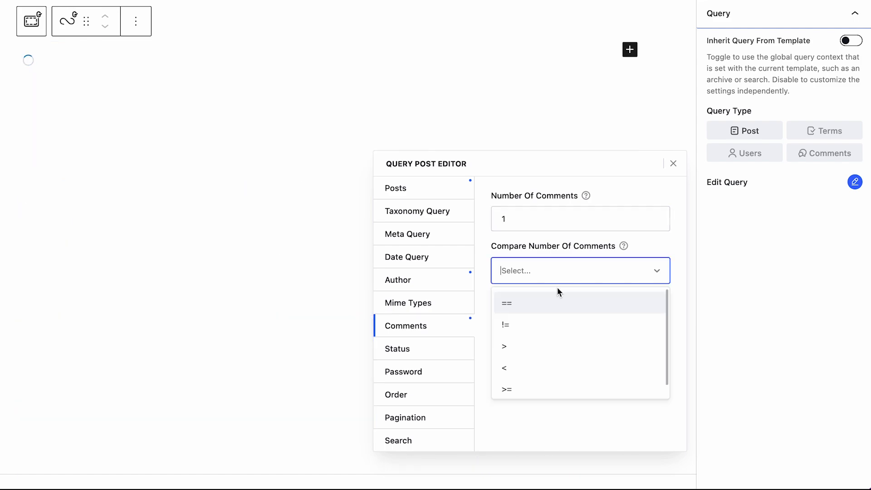
click(560, 301)
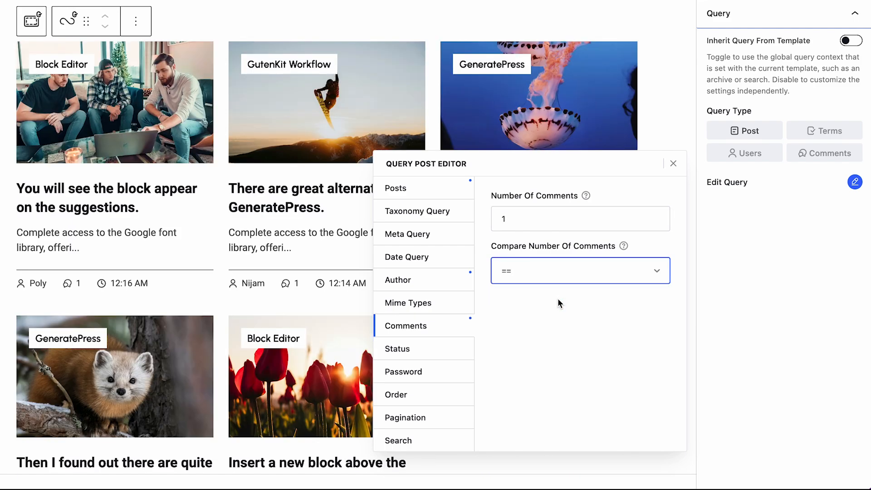
click(526, 220)
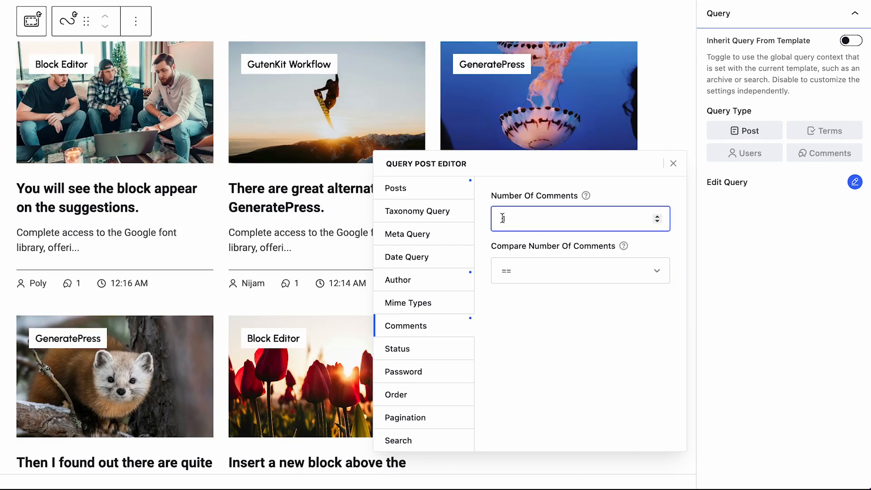
text(0)
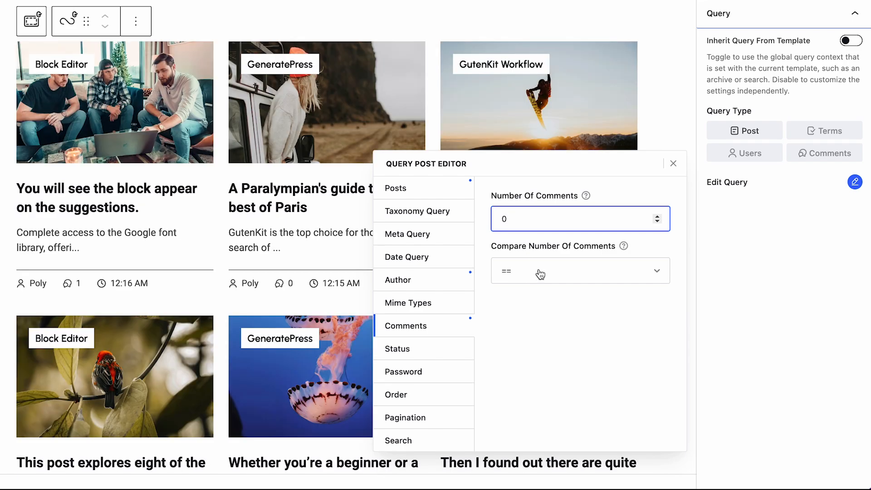
click(540, 274)
click(547, 296)
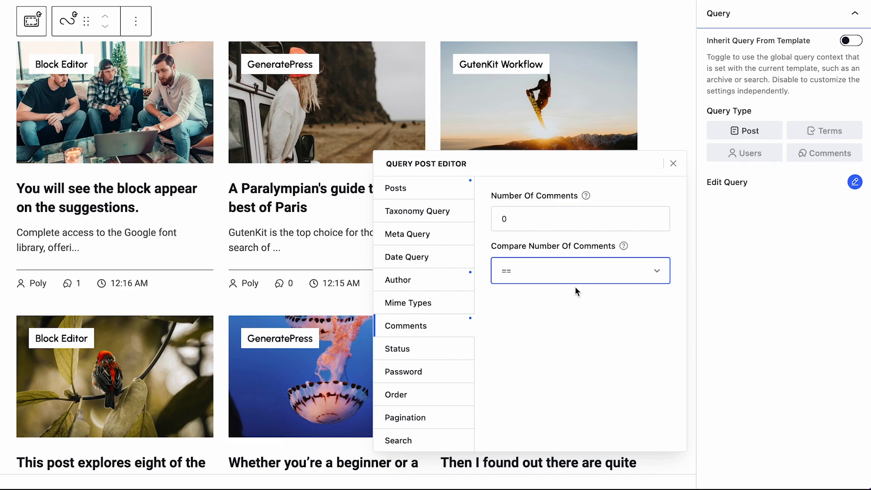
Raise the comment count to 1 and then clear the value
click(593, 221)
click(657, 216)
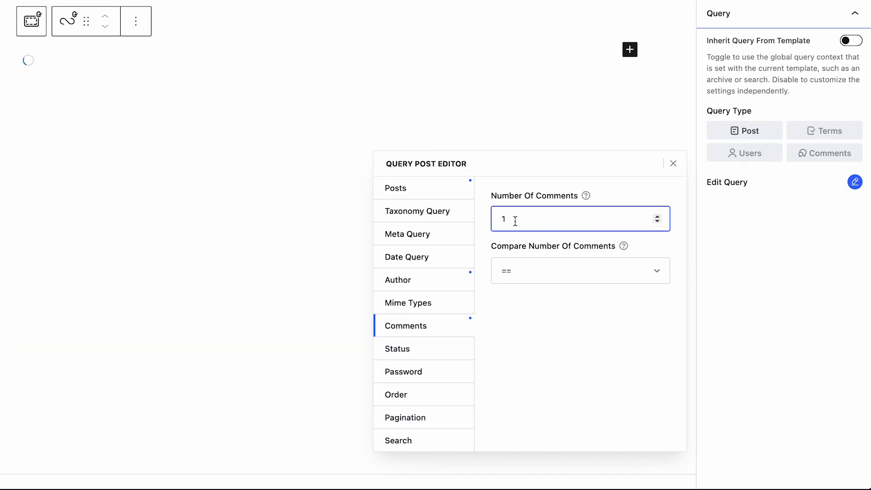
drag(516, 221, 497, 227)
key(BackSpace)
click(552, 273)
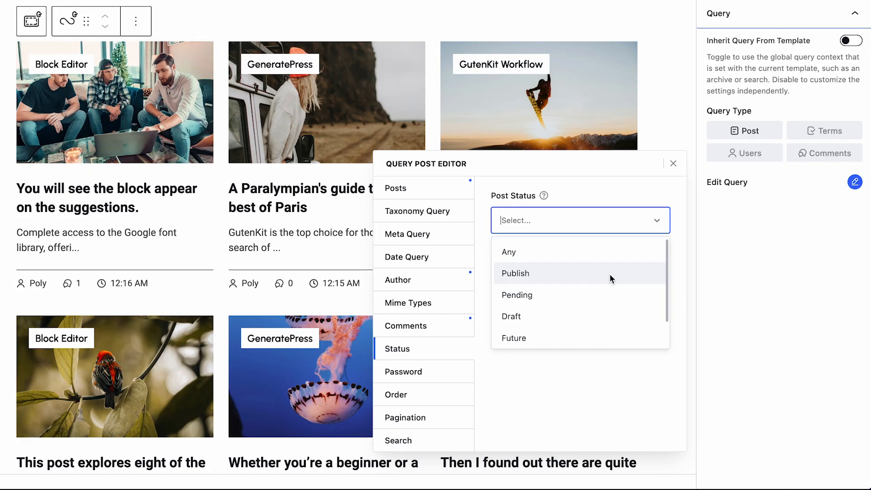
Show only Publish status posts and enter a post password filter
scroll(610, 275, down, 2)
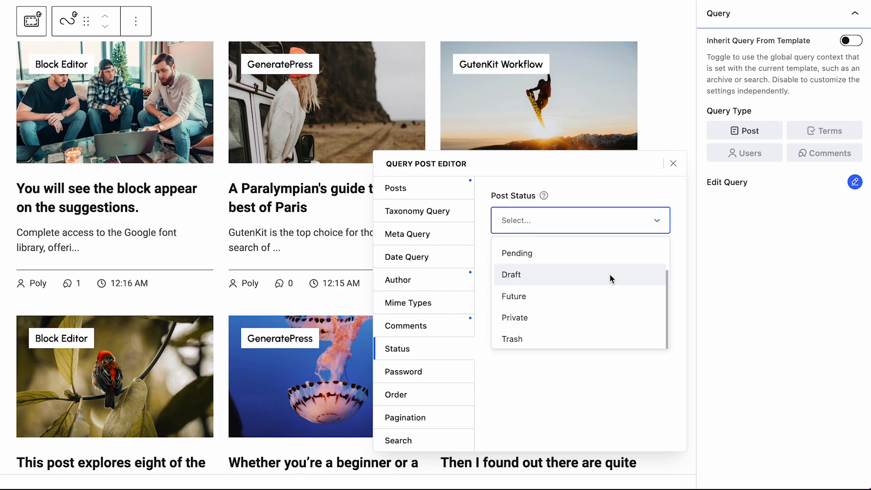
scroll(610, 276, up, 2)
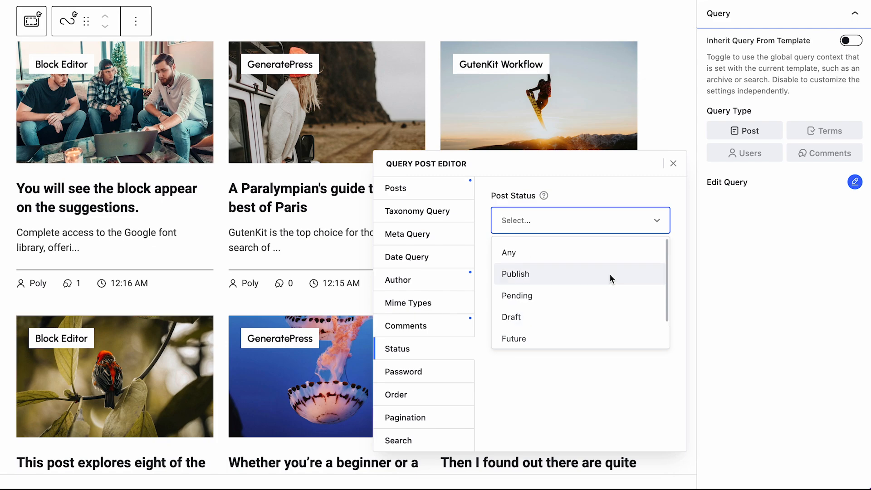
click(609, 273)
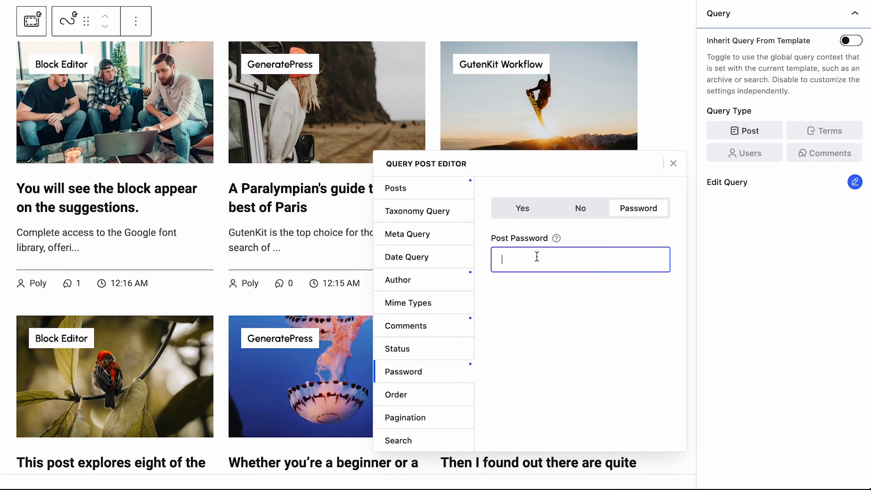
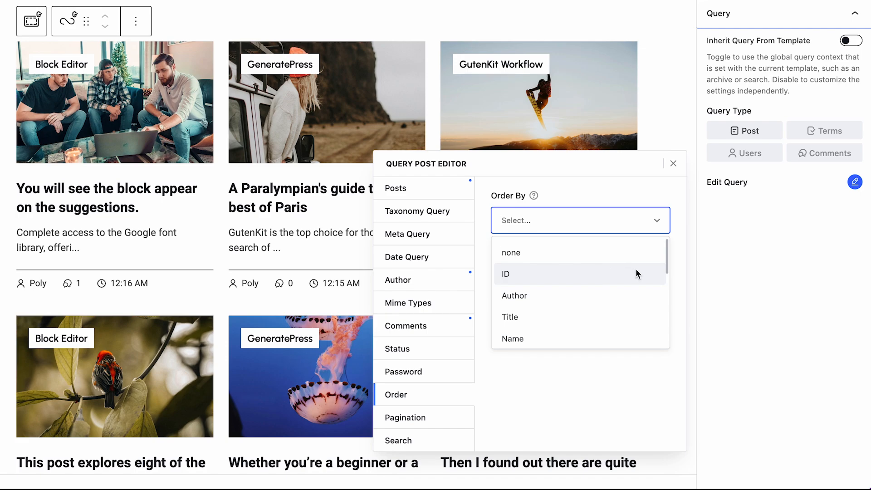
Order the posts by Author in DESC order
scroll(637, 272, down, 6)
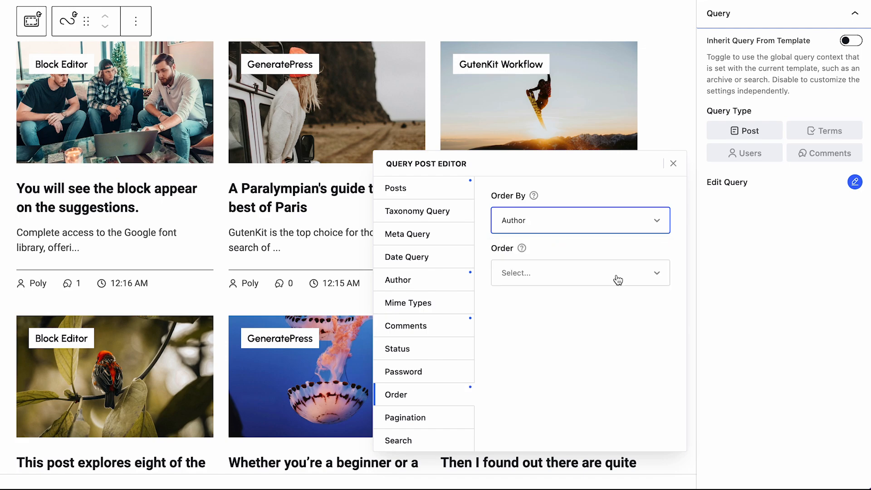
click(618, 275)
click(604, 325)
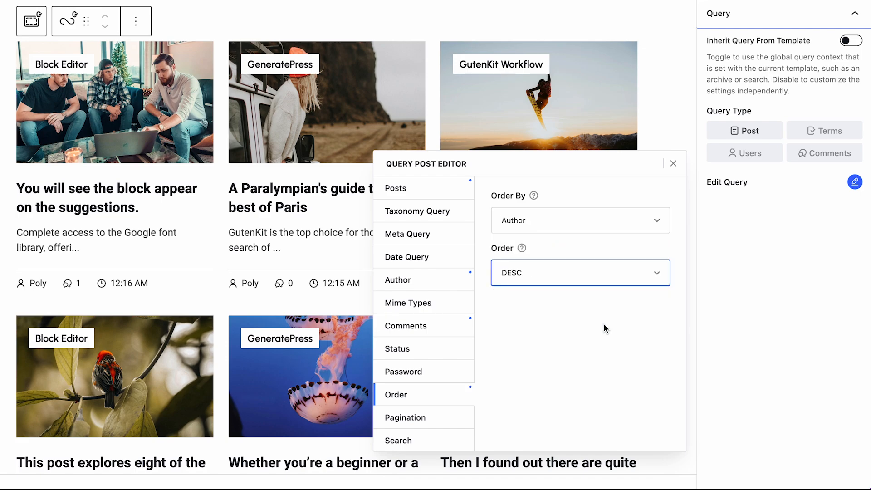
click(584, 279)
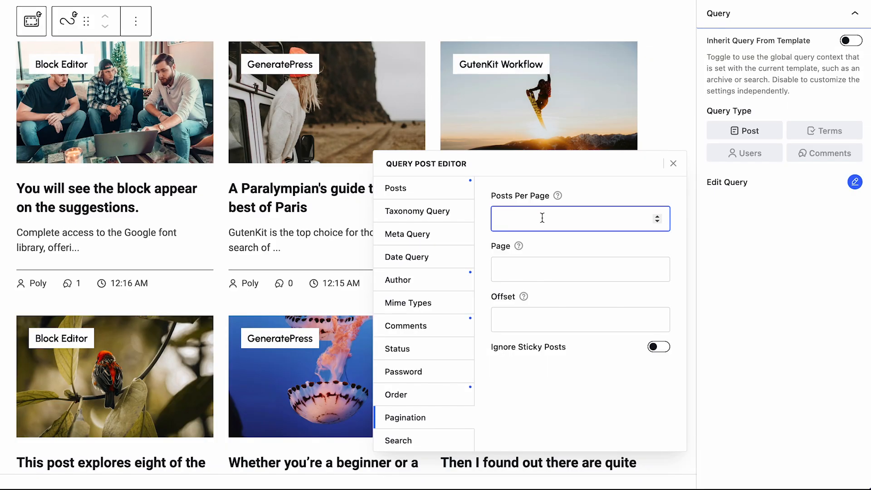
Set Page to 1, leave the offset empty, and toggle Ignore Sticky Posts on then off
text(2)
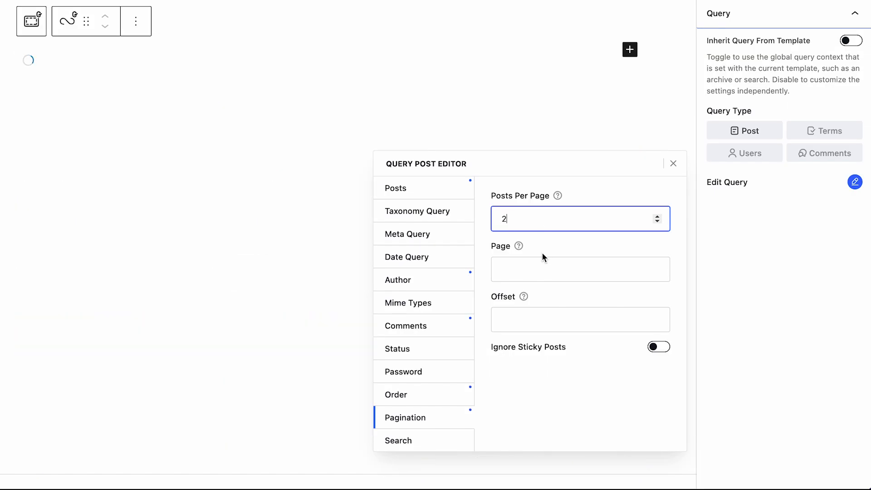
click(541, 260)
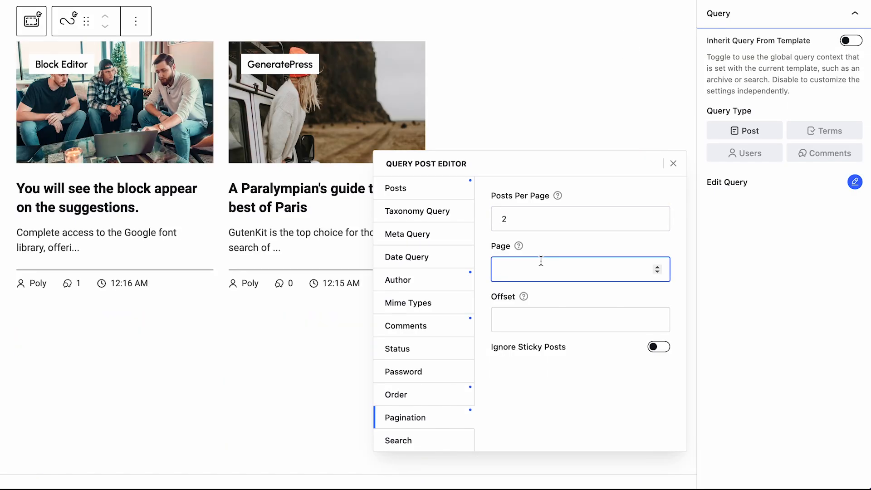
text(1)
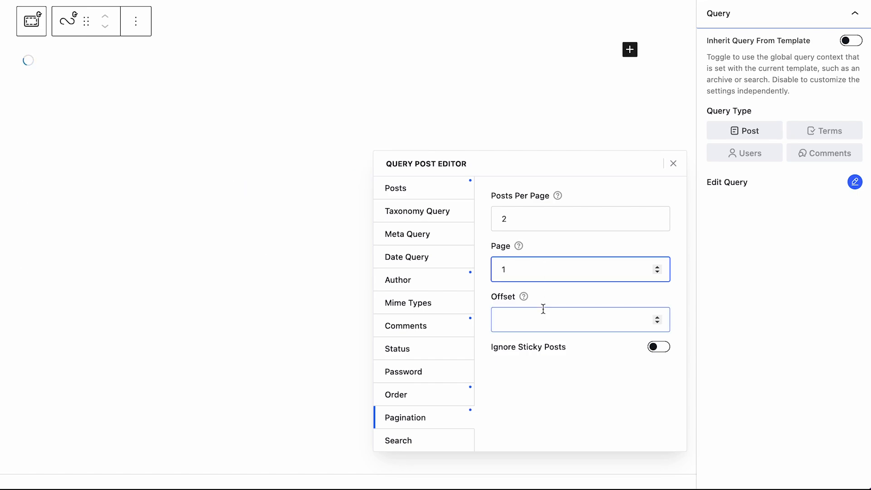
click(544, 312)
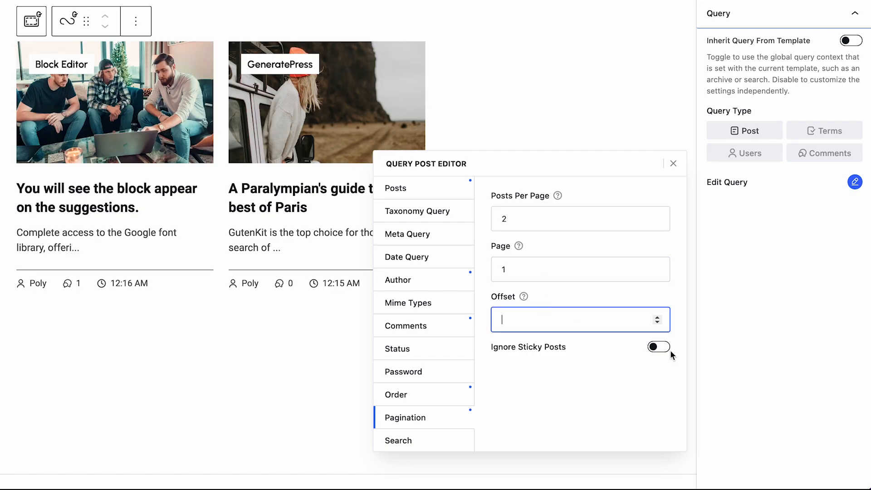
click(657, 348)
click(658, 349)
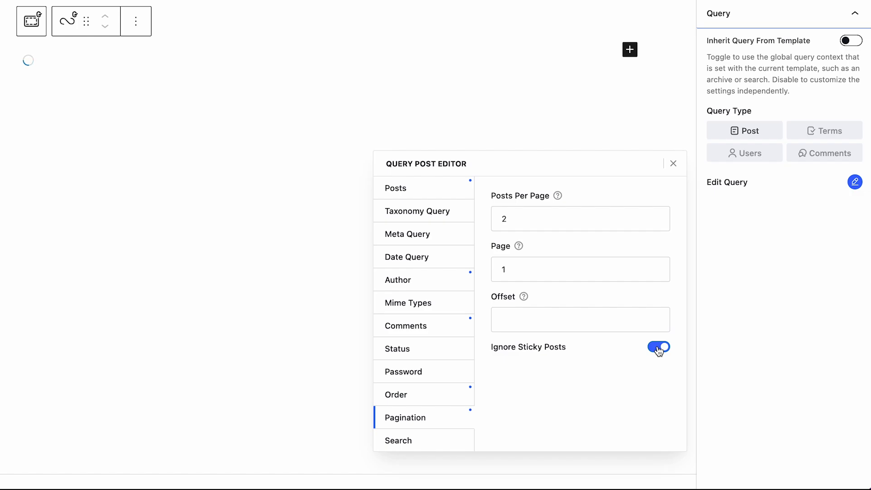
click(658, 348)
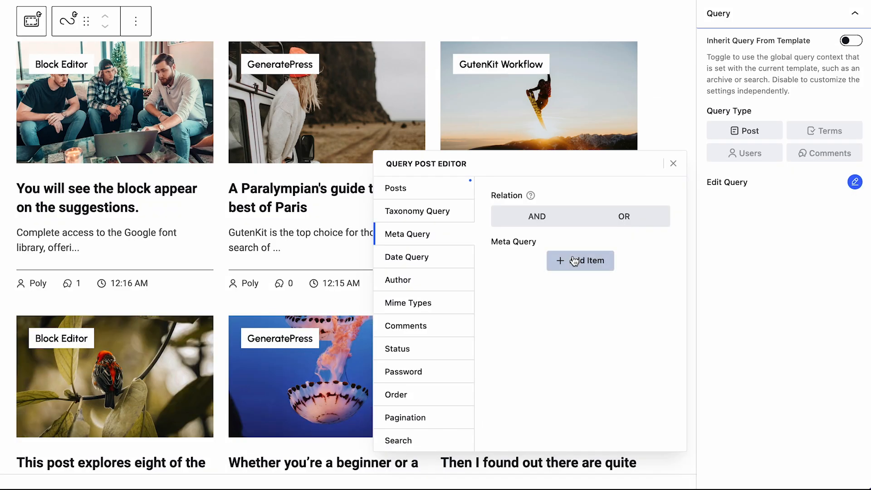
Add meta query Item #1 with key price, value 200, compare >= and type CHAR
click(574, 261)
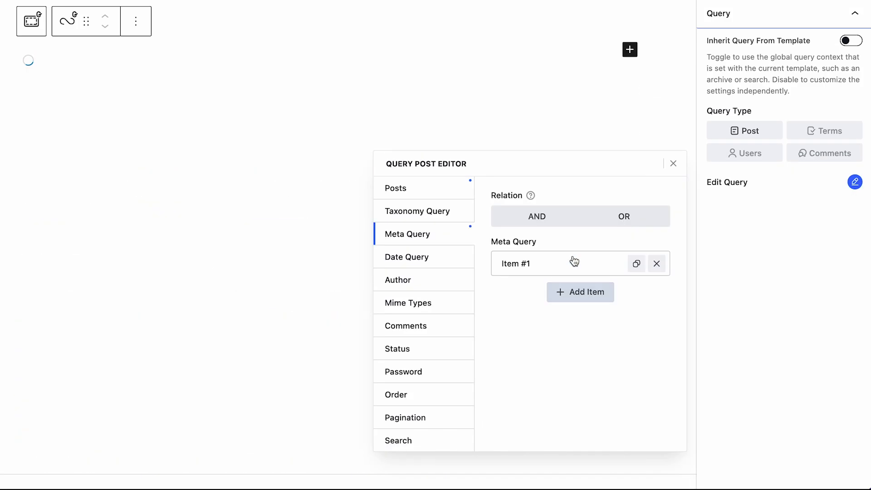
click(574, 261)
scroll(574, 263, down, 1)
click(570, 272)
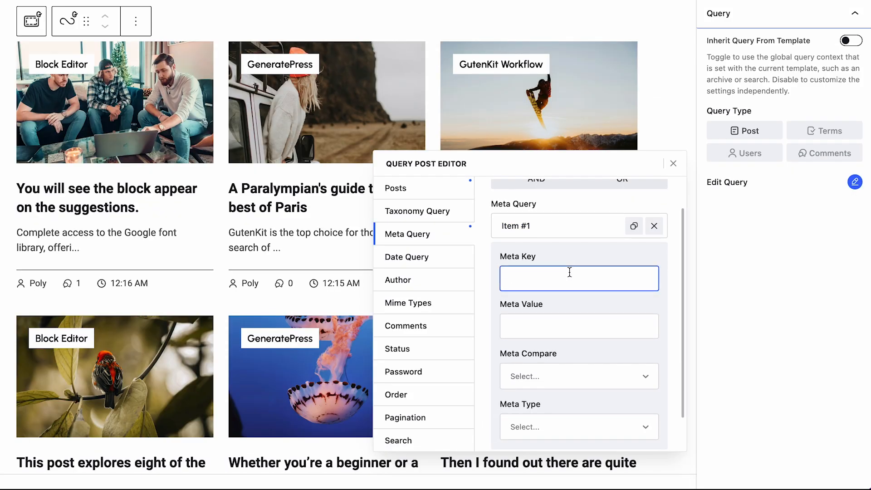
text(price)
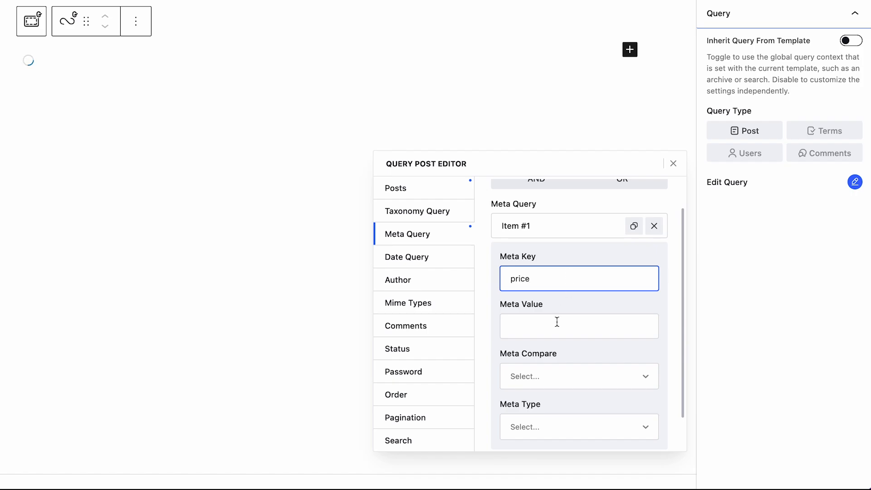
click(558, 322)
text(200)
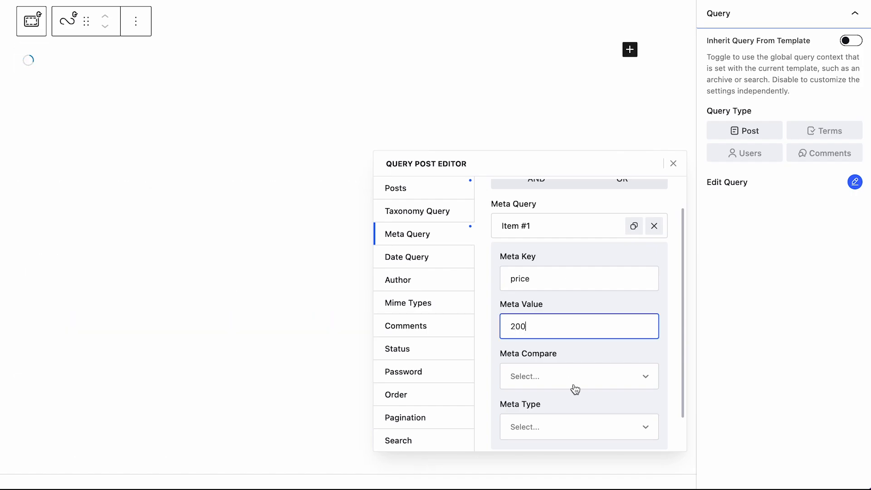
click(575, 389)
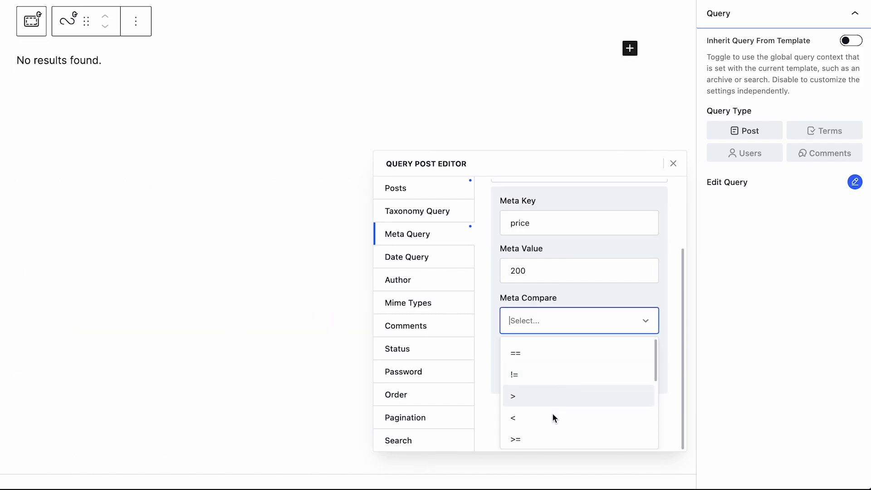
click(552, 433)
click(558, 396)
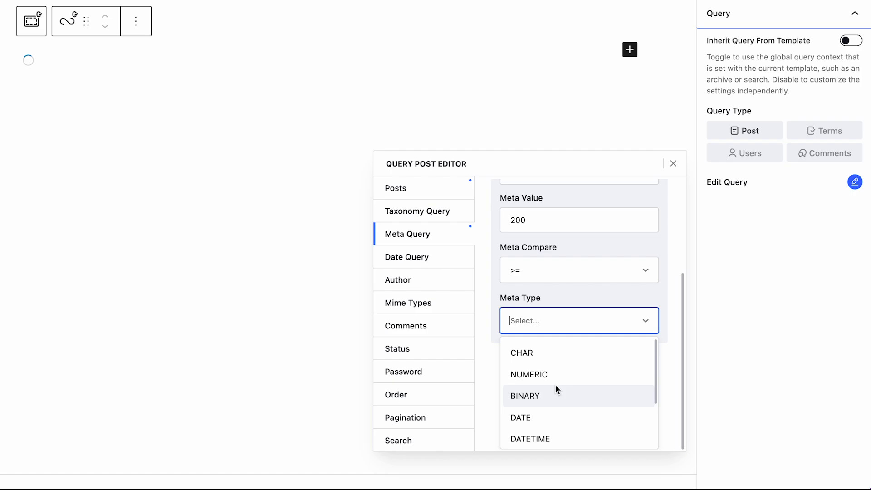
click(555, 355)
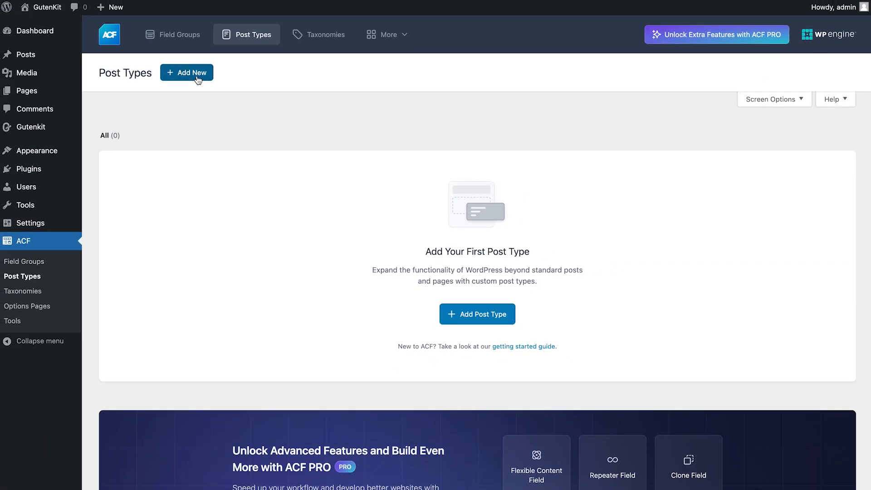
Start a new ACF post type with plural label Movies, singular Movie and key movies
click(191, 73)
click(231, 171)
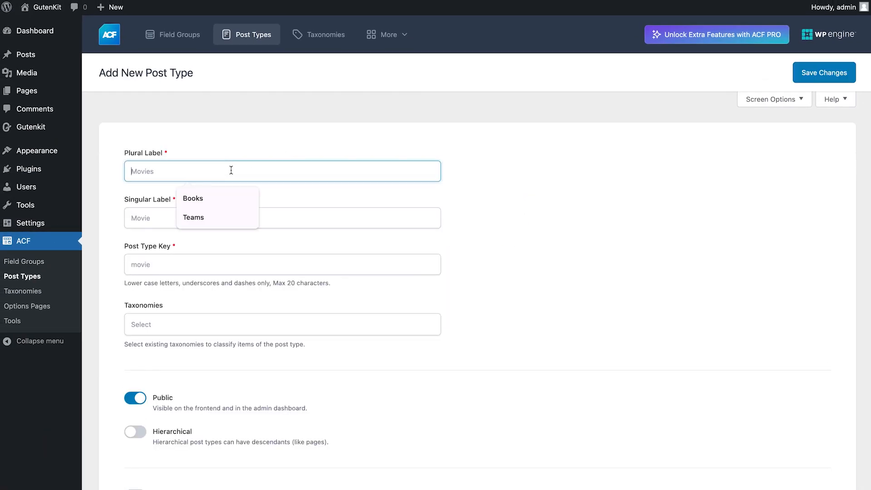
text(Movies)
click(169, 218)
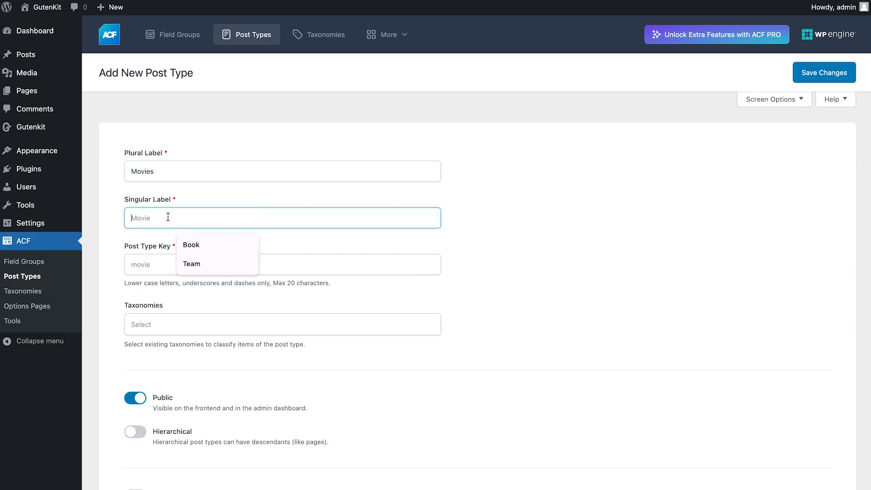
text(Movie)
click(163, 264)
Attach the Category taxonomy to the Movies post type
click(164, 325)
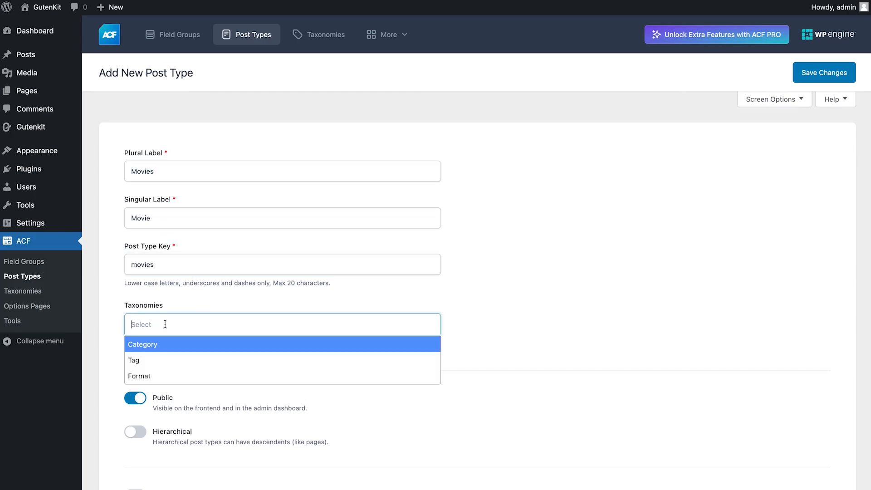
text(c)
click(164, 348)
scroll(197, 341, down, 1)
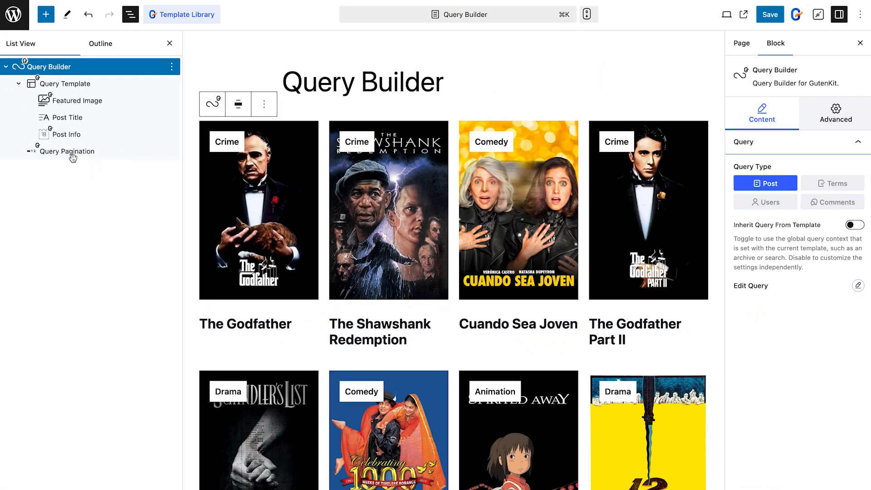
Select Query Pagination and step its Pagination Type through Number, Previous/Next, then Number + Previous/Next
click(71, 155)
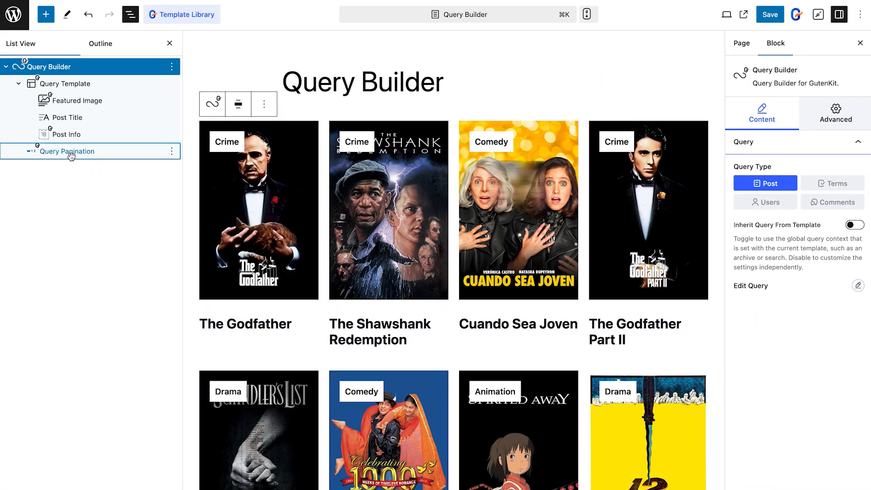
click(71, 155)
click(785, 180)
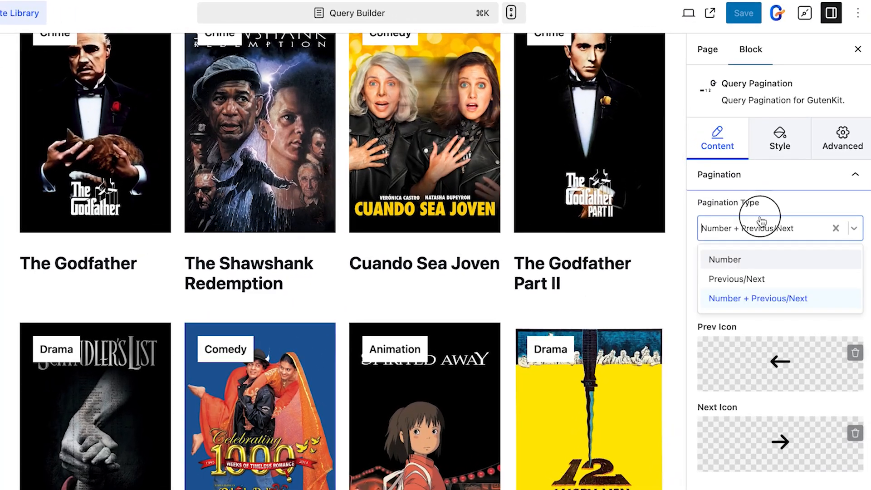
key(Down)
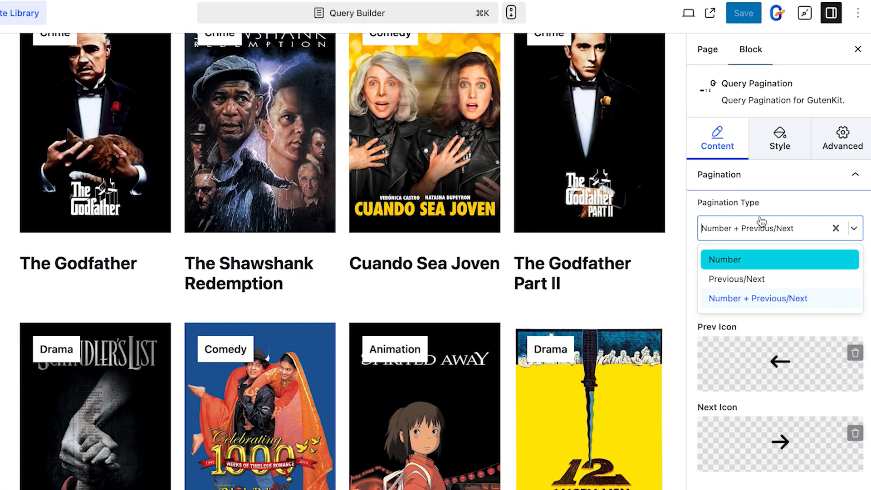
key(Down)
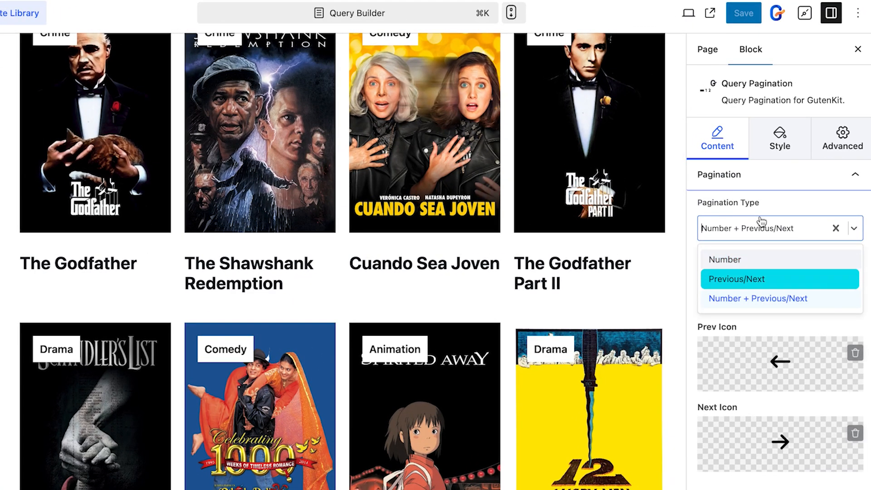
key(Down)
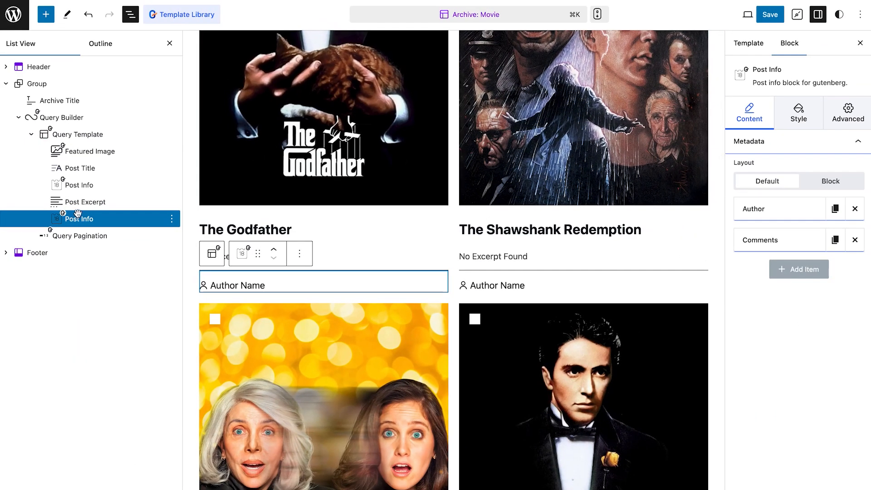
Delete the Post Excerpt block and the second Post Info block from the Movie archive
click(84, 203)
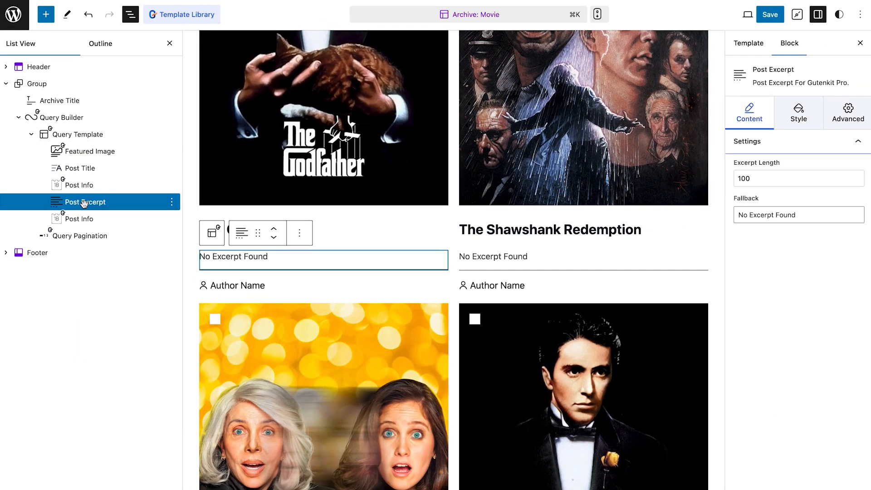
shift+click(81, 219)
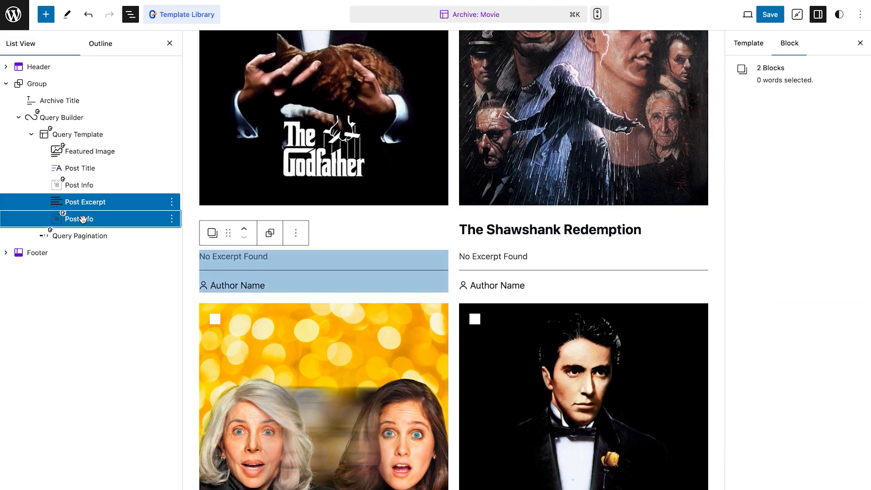
key(BackSpace)
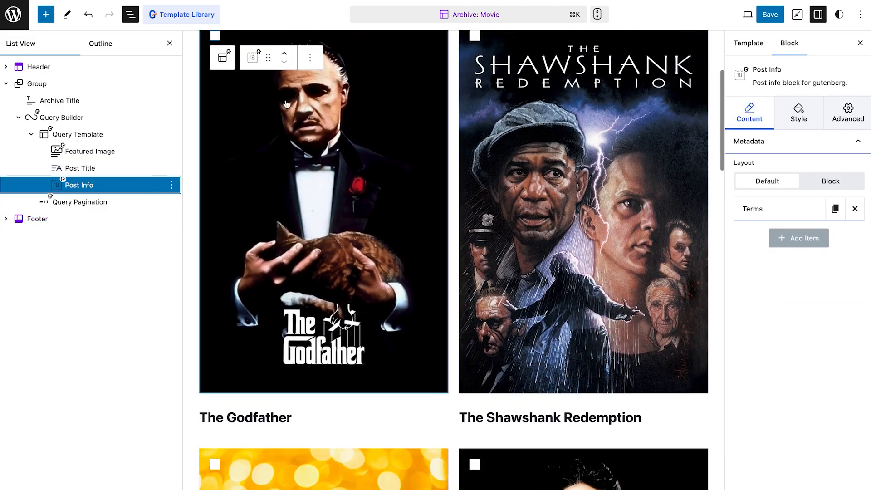
Set the Post Info Terms item to show Categories for each movie
click(749, 207)
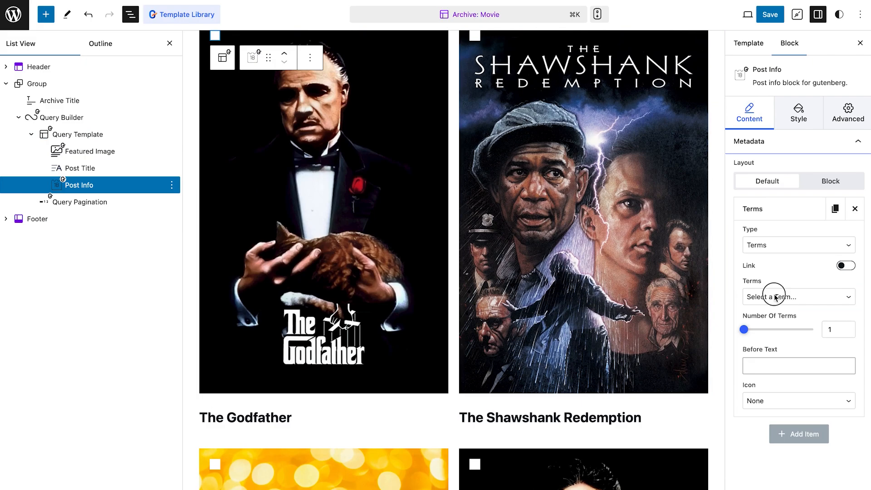
click(775, 297)
click(769, 307)
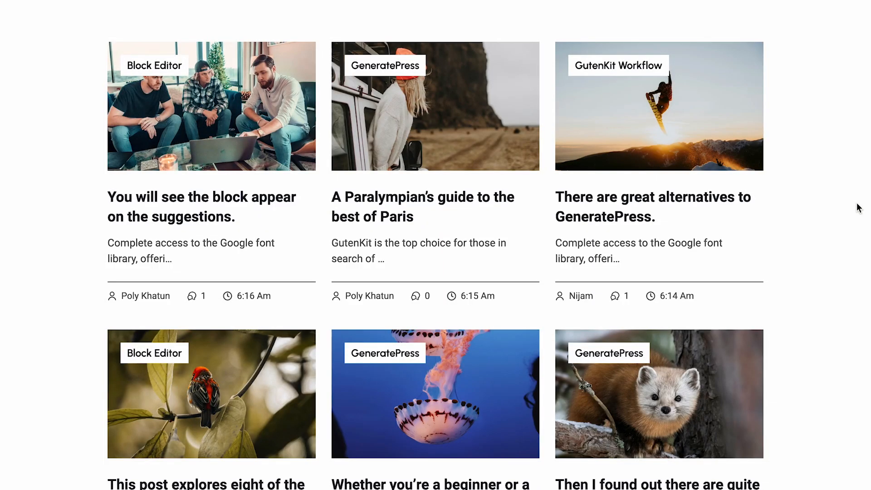
Scroll the front-end page to review the post grid cards and the Post Grid #3 section
scroll(860, 207, down, 7)
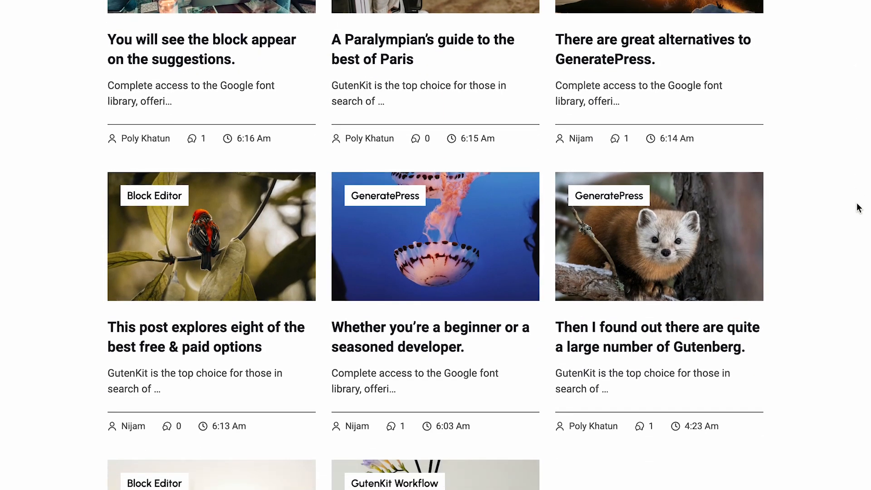
scroll(859, 207, up, 7)
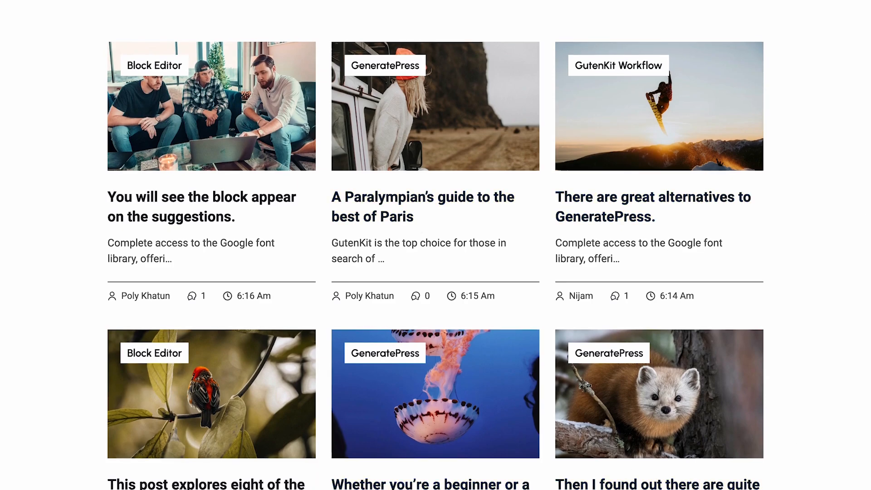
scroll(598, 483, down, 4)
scroll(436, 245, up, 4)
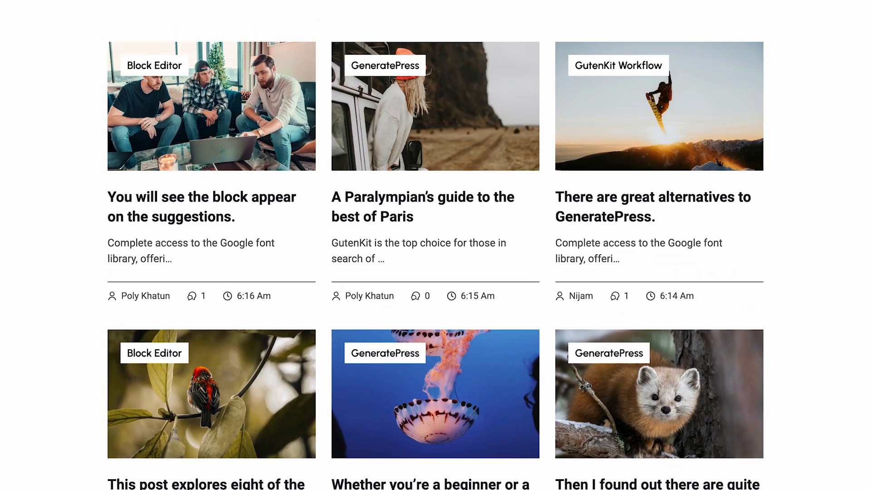